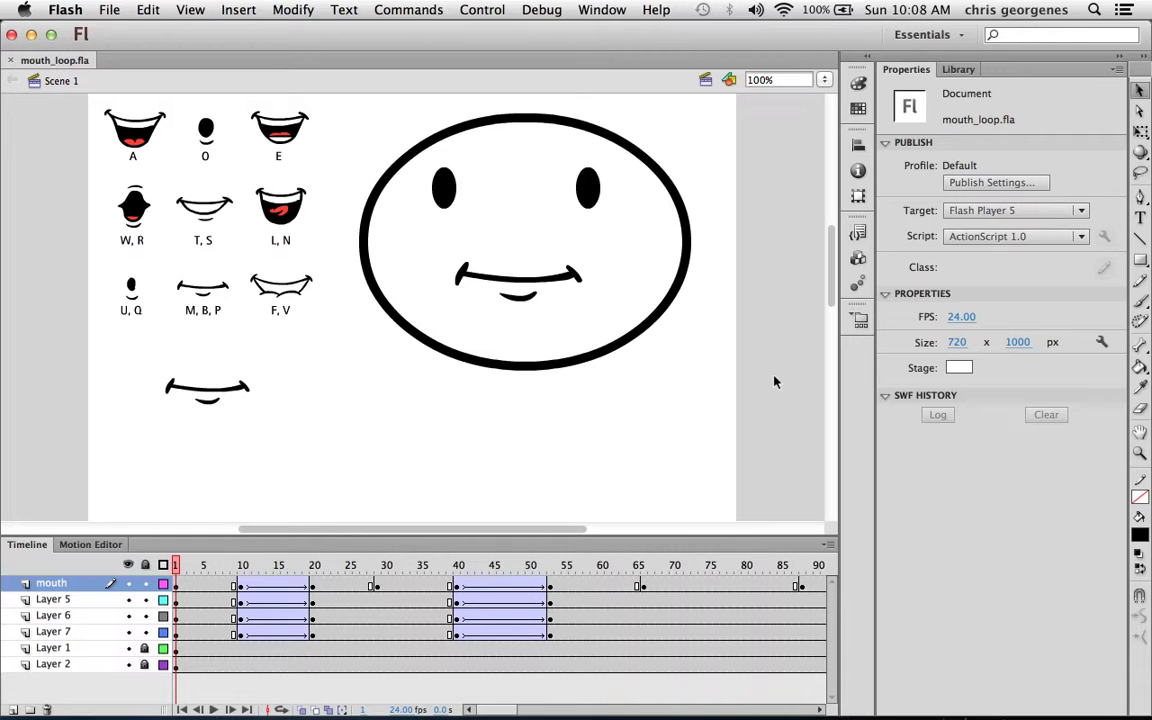
- Select the mouth and review its Looping options and First frame value, previewing early frames
{"action": "left_click", "coordinate": [540, 283]}
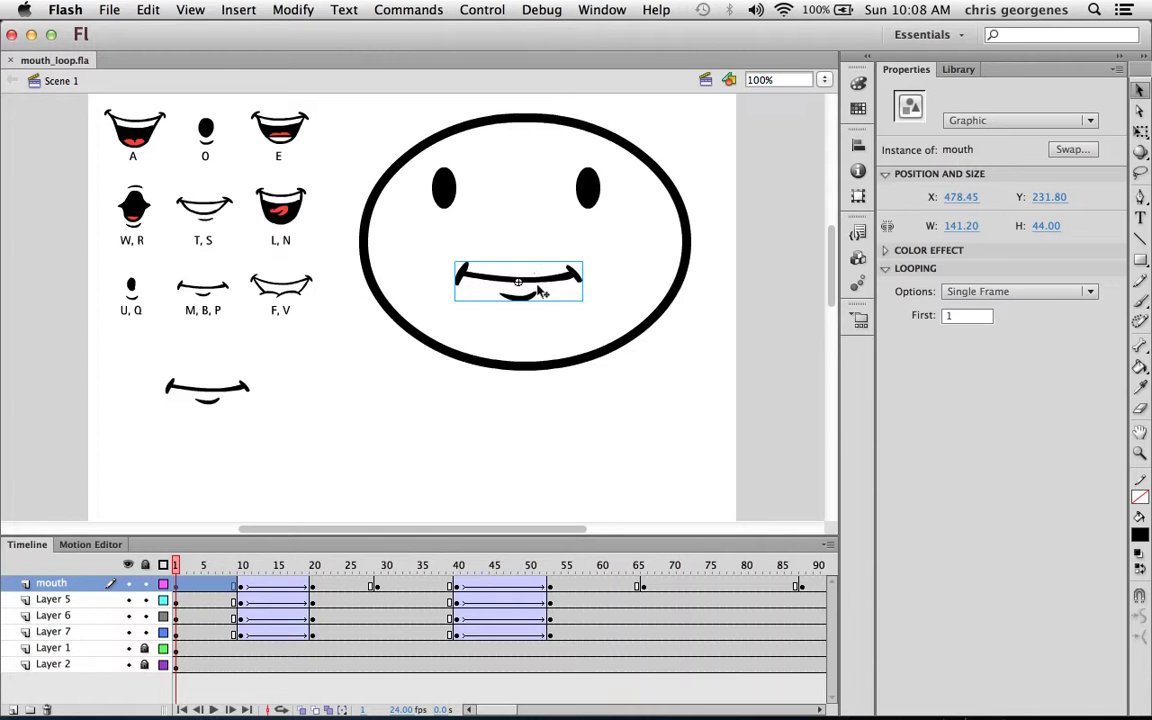
{"action": "mouse_move", "coordinate": [178, 585]}
{"action": "left_mouse_down"}
{"action": "mouse_move", "coordinate": [424, 596]}
{"action": "mouse_move", "coordinate": [565, 625]}
{"action": "mouse_move", "coordinate": [565, 600]}
{"action": "mouse_move", "coordinate": [206, 570]}
{"action": "mouse_move", "coordinate": [509, 588]}
{"action": "mouse_move", "coordinate": [610, 672]}
{"action": "mouse_move", "coordinate": [712, 617]}
{"action": "mouse_move", "coordinate": [406, 584]}
{"action": "mouse_move", "coordinate": [185, 580]}
{"action": "mouse_move", "coordinate": [224, 574]}
{"action": "mouse_move", "coordinate": [406, 594]}
{"action": "mouse_move", "coordinate": [167, 590]}
{"action": "left_mouse_up"}
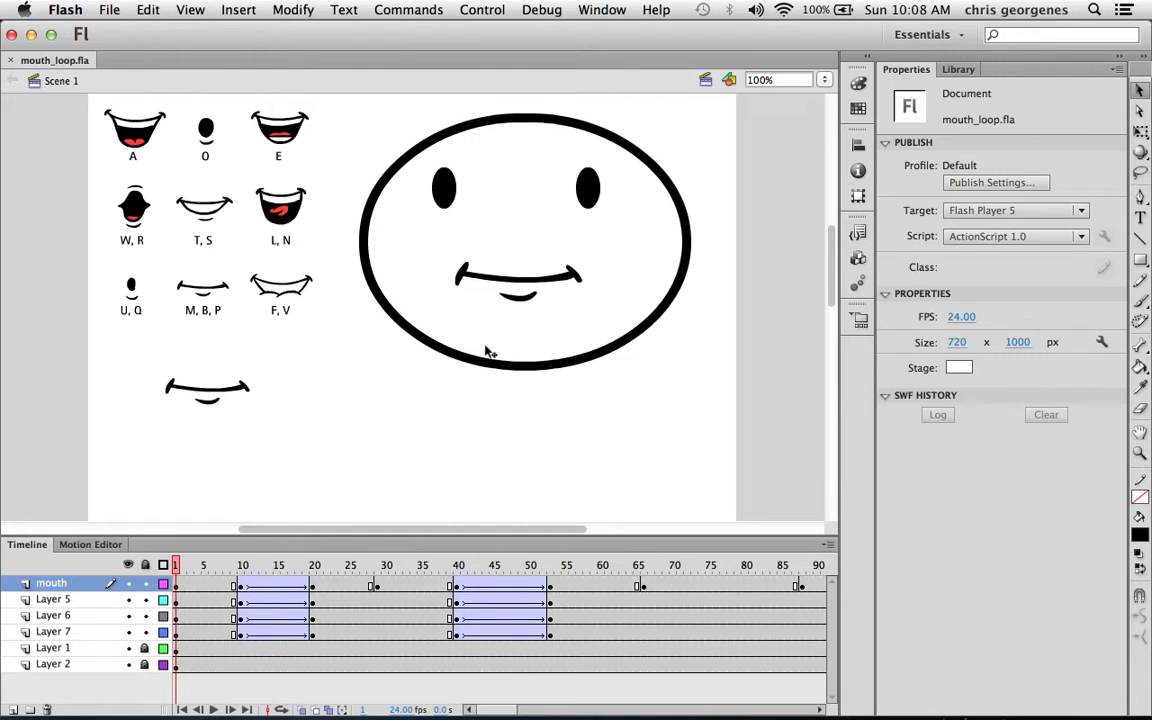
{"action": "left_click", "coordinate": [459, 266]}
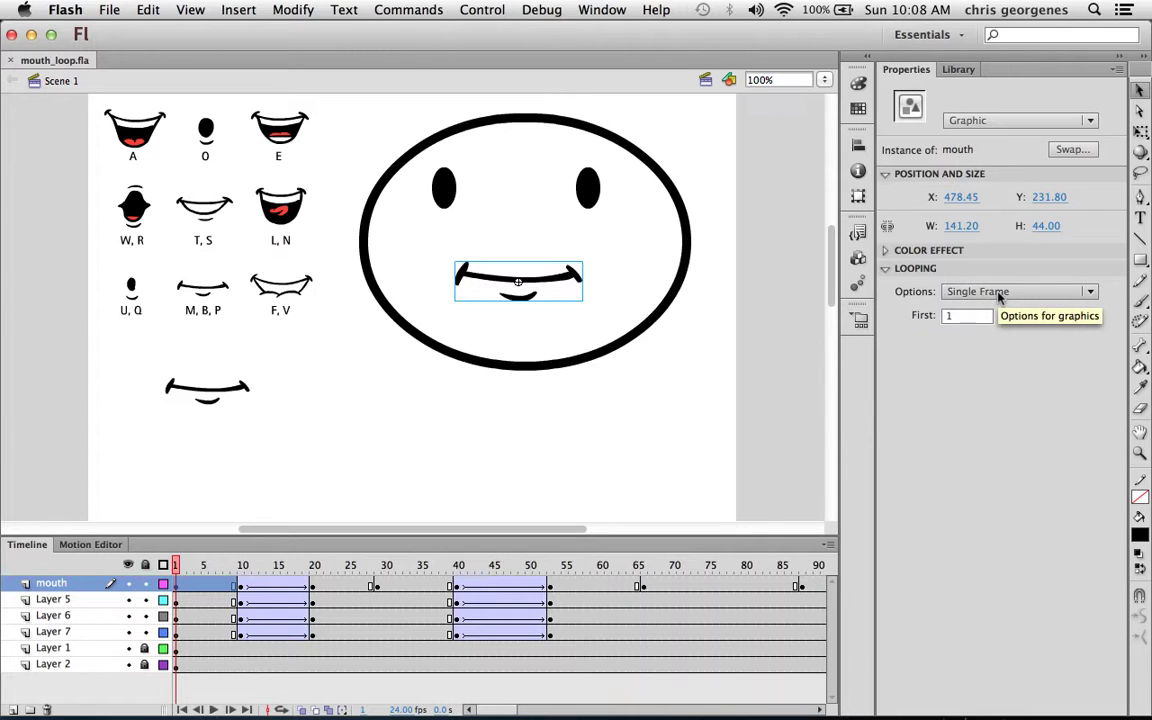
{"action": "left_click", "coordinate": [1088, 292]}
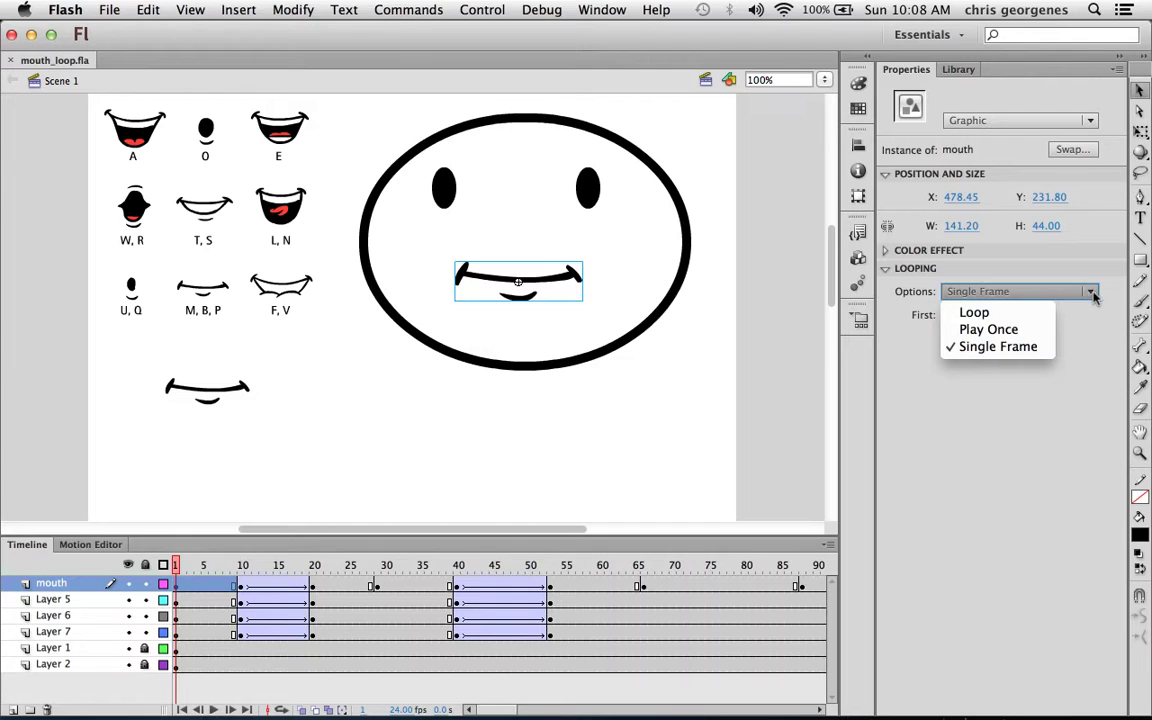
{"action": "left_click", "coordinate": [1032, 301]}
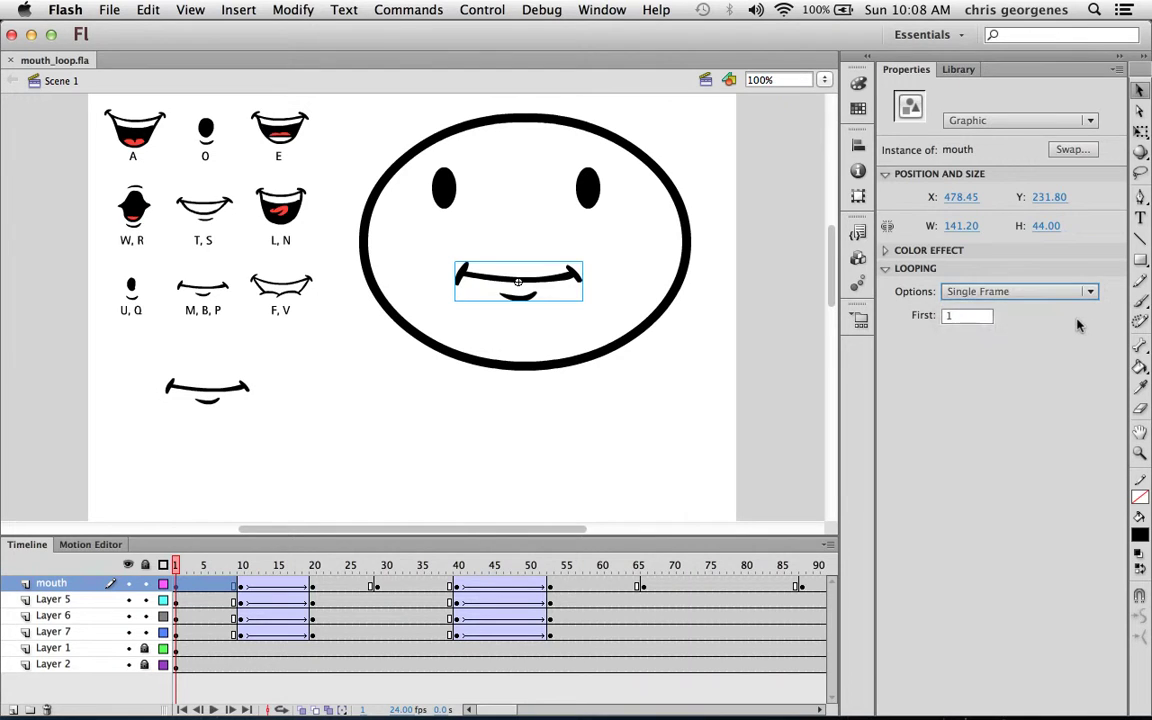
{"action": "left_click", "coordinate": [952, 316]}
{"action": "mouse_move", "coordinate": [175, 568]}
{"action": "left_mouse_down"}
{"action": "mouse_move", "coordinate": [212, 568]}
{"action": "mouse_move", "coordinate": [182, 566]}
{"action": "left_mouse_up"}
- Open the mouth symbol to step through its shapes, then return to the main scene
{"action": "left_click", "coordinate": [177, 584]}
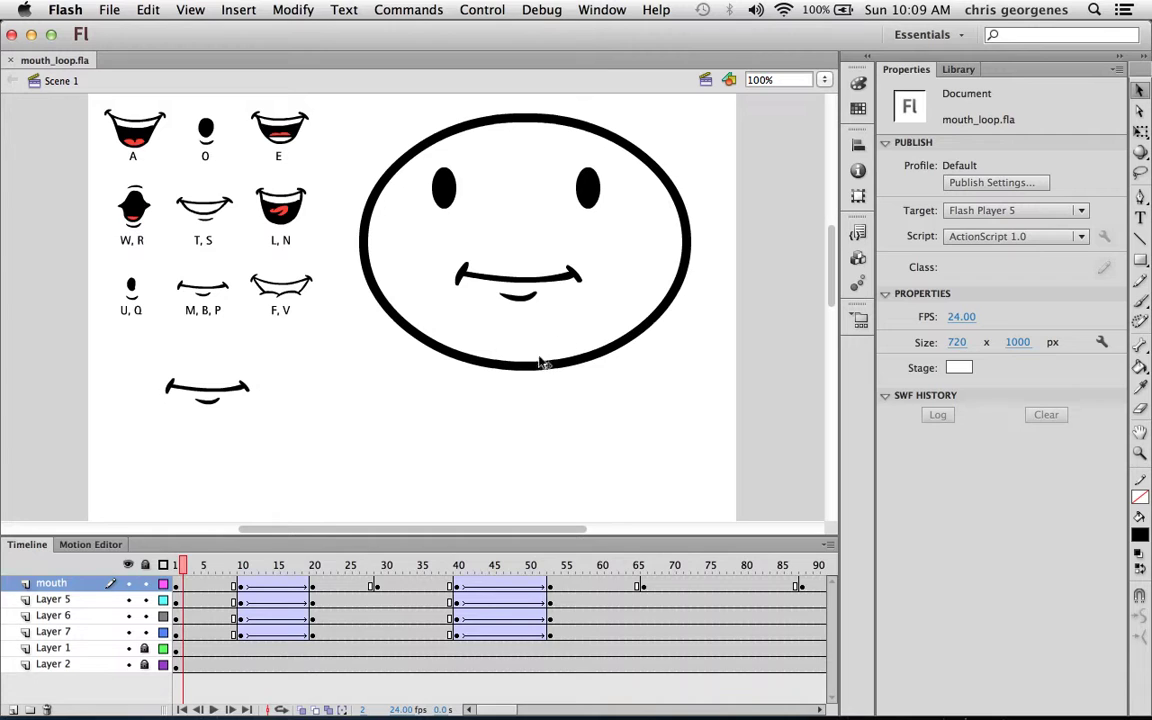
{"action": "double_click", "coordinate": [528, 282]}
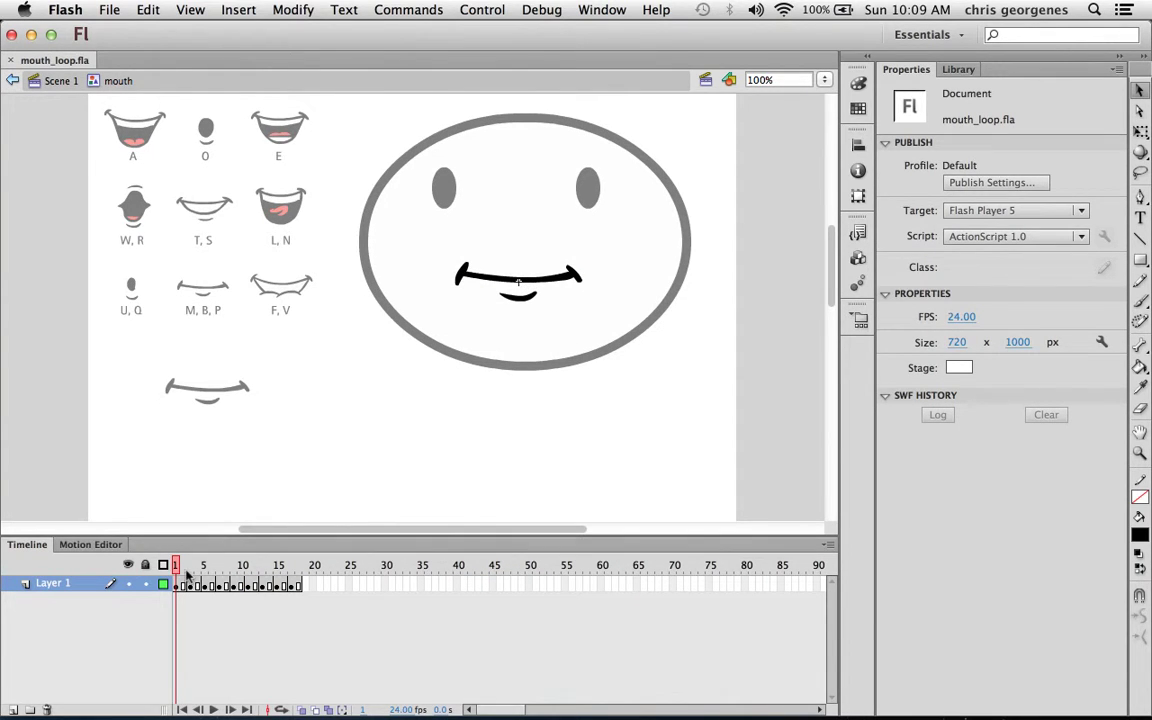
{"action": "mouse_move", "coordinate": [178, 566]}
{"action": "left_mouse_down"}
{"action": "mouse_move", "coordinate": [270, 578]}
{"action": "mouse_move", "coordinate": [177, 582]}
{"action": "left_mouse_up"}
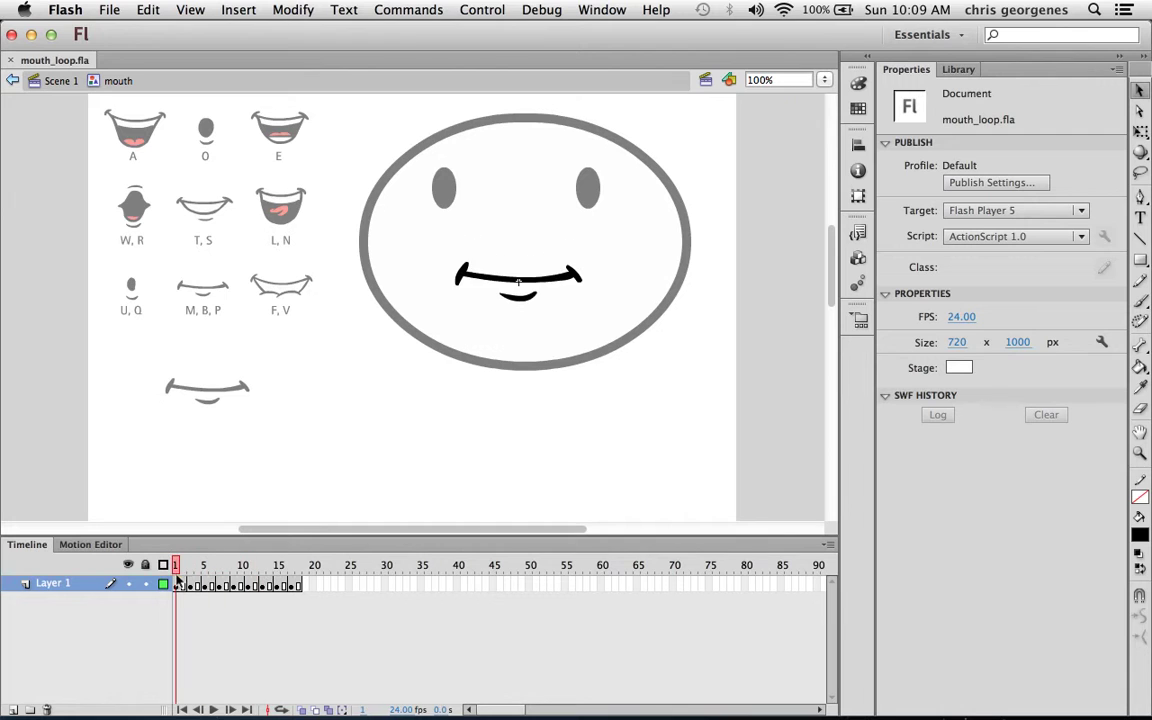
{"action": "left_click", "coordinate": [55, 80]}
- Set the mouth's First frame to show the open frame-3 shape and preview to frame 5
{"action": "left_click", "coordinate": [556, 283]}
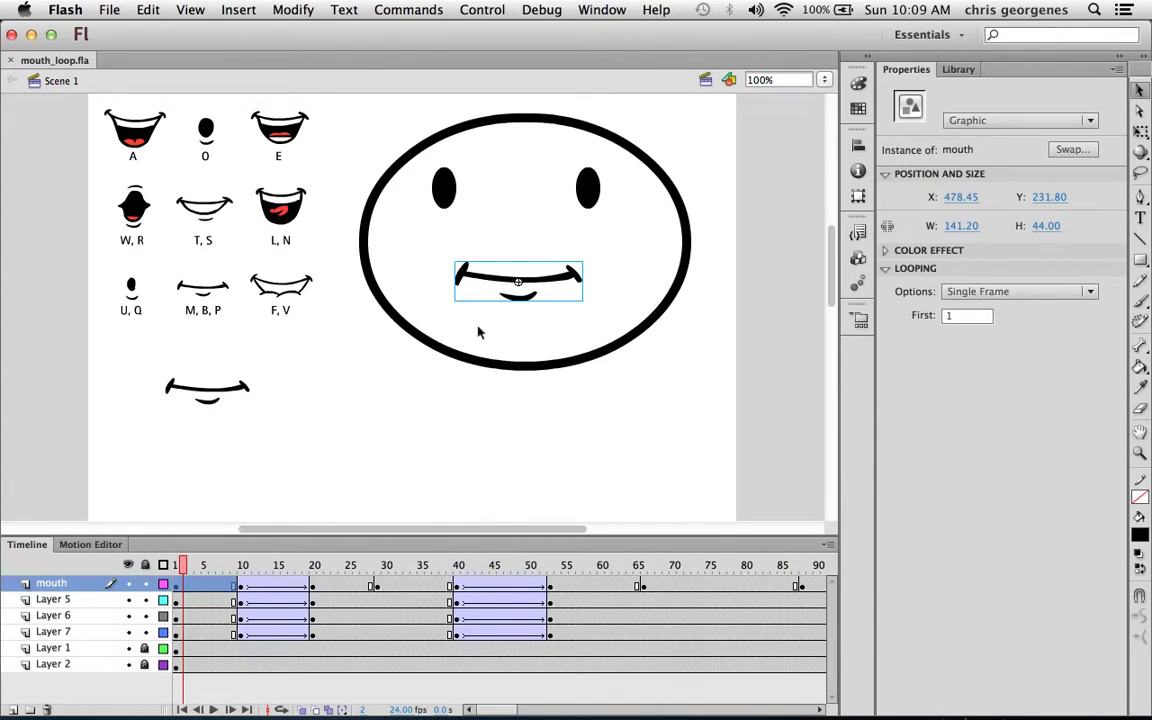
{"action": "left_click_drag", "start_coordinate": [184, 566], "coordinate": [175, 566]}
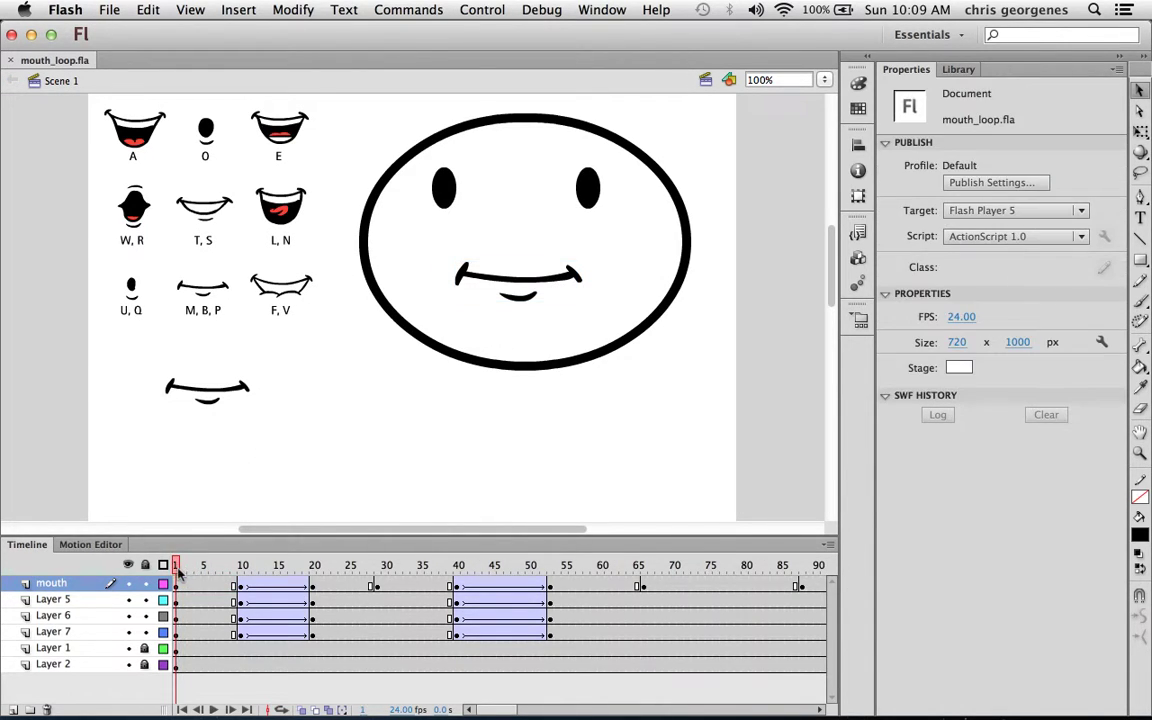
{"action": "left_click", "coordinate": [548, 283]}
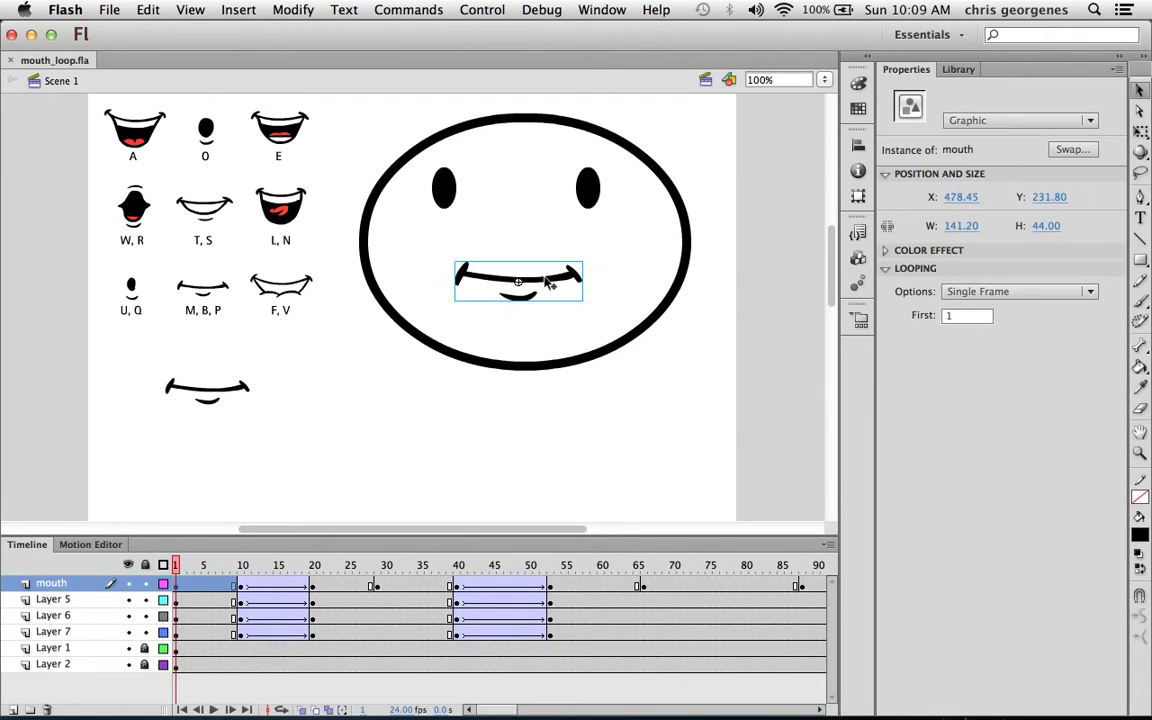
{"action": "left_click", "coordinate": [962, 316]}
{"action": "key", "text": "Return"}
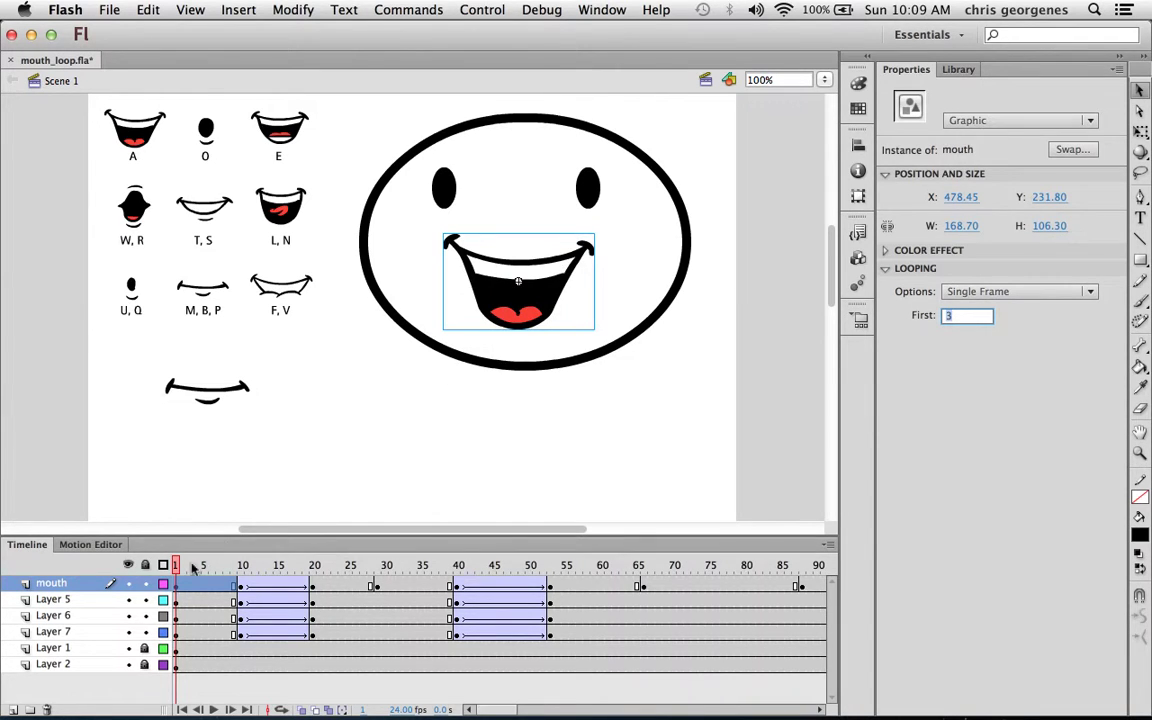
{"action": "left_click_drag", "start_coordinate": [178, 566], "coordinate": [207, 567]}
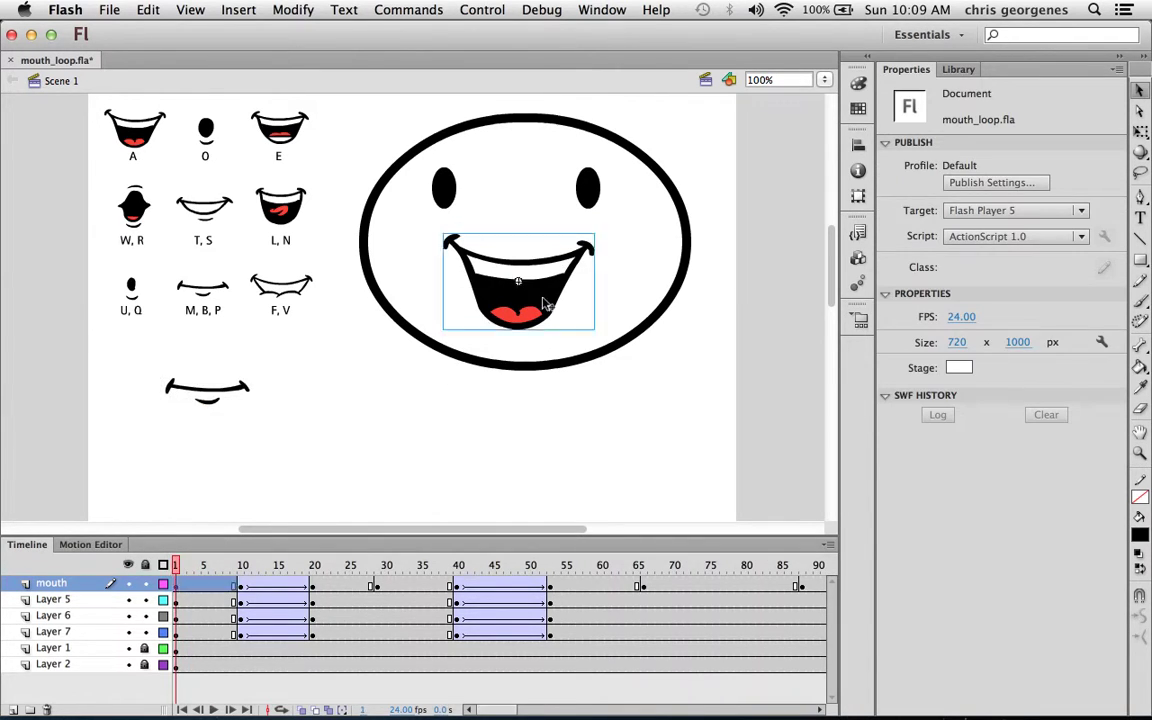
- Check frame 3 inside the mouth symbol, then set the mouth back to closed frame 1
{"action": "double_click", "coordinate": [540, 300]}
{"action": "left_click", "coordinate": [193, 584]}
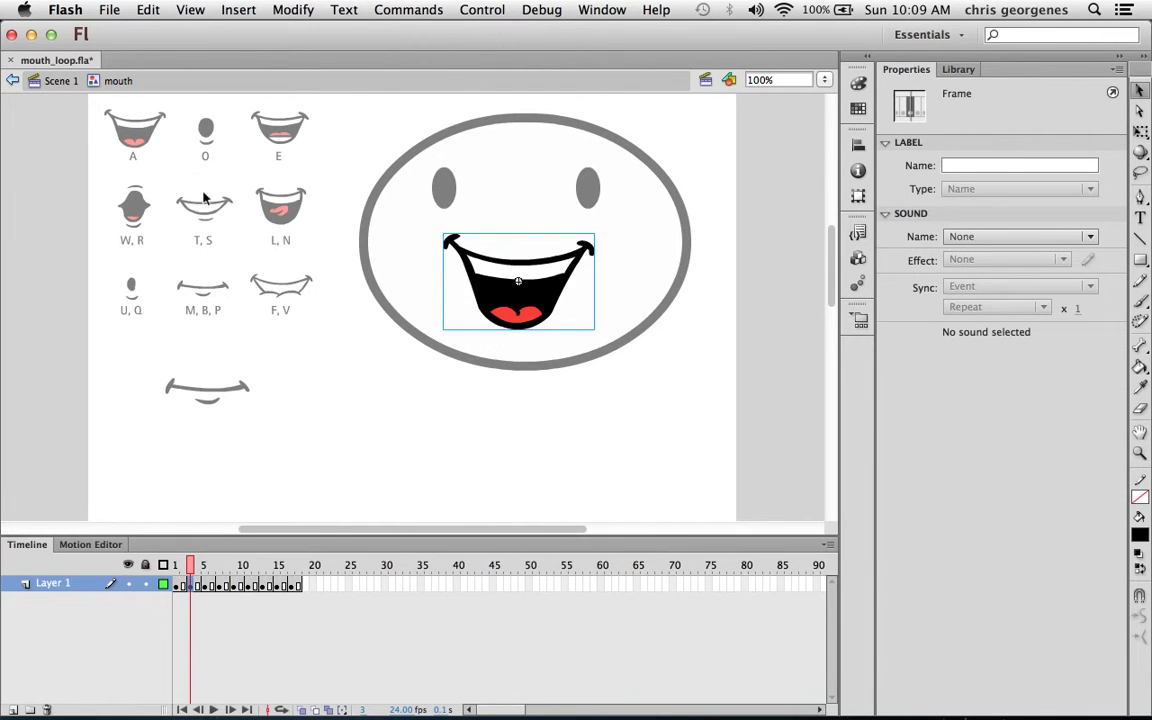
{"action": "left_click", "coordinate": [48, 80]}
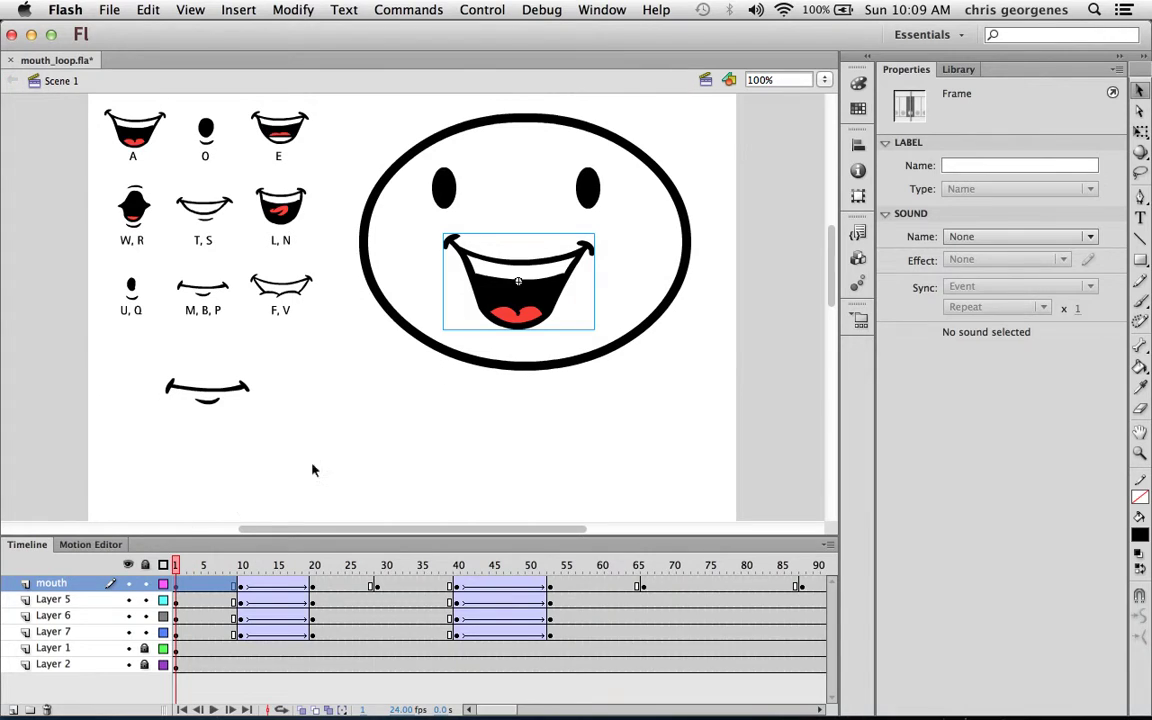
{"action": "left_click", "coordinate": [962, 316]}
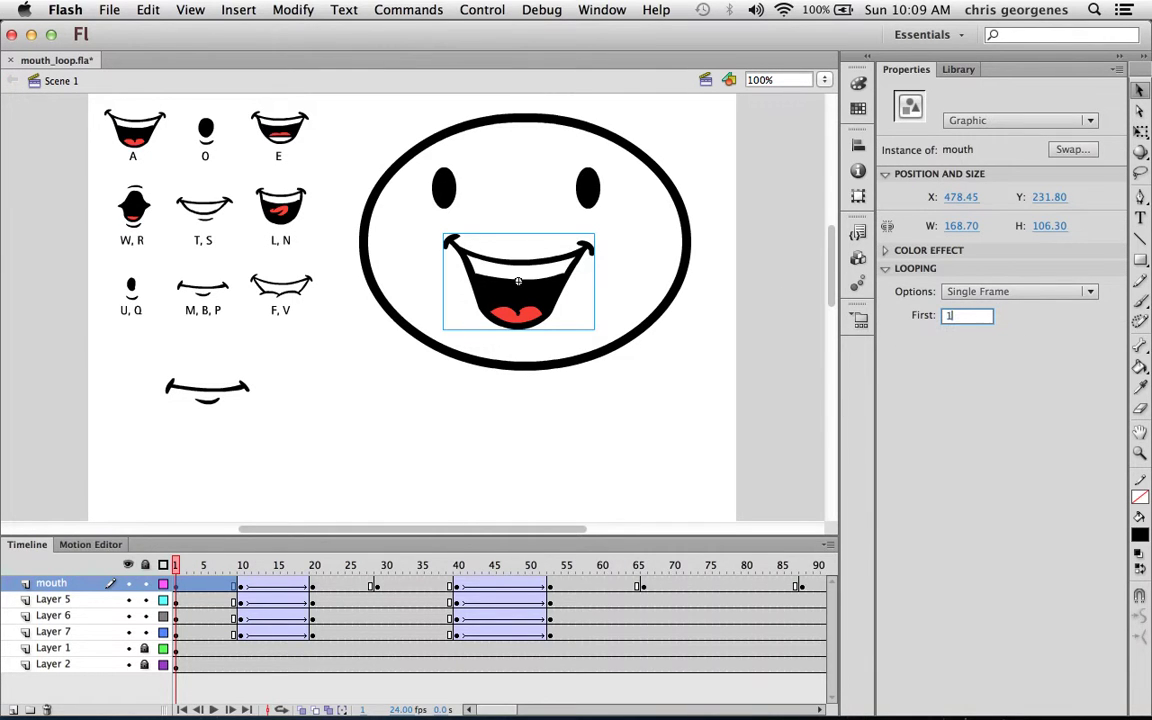
{"action": "key", "text": "Return"}
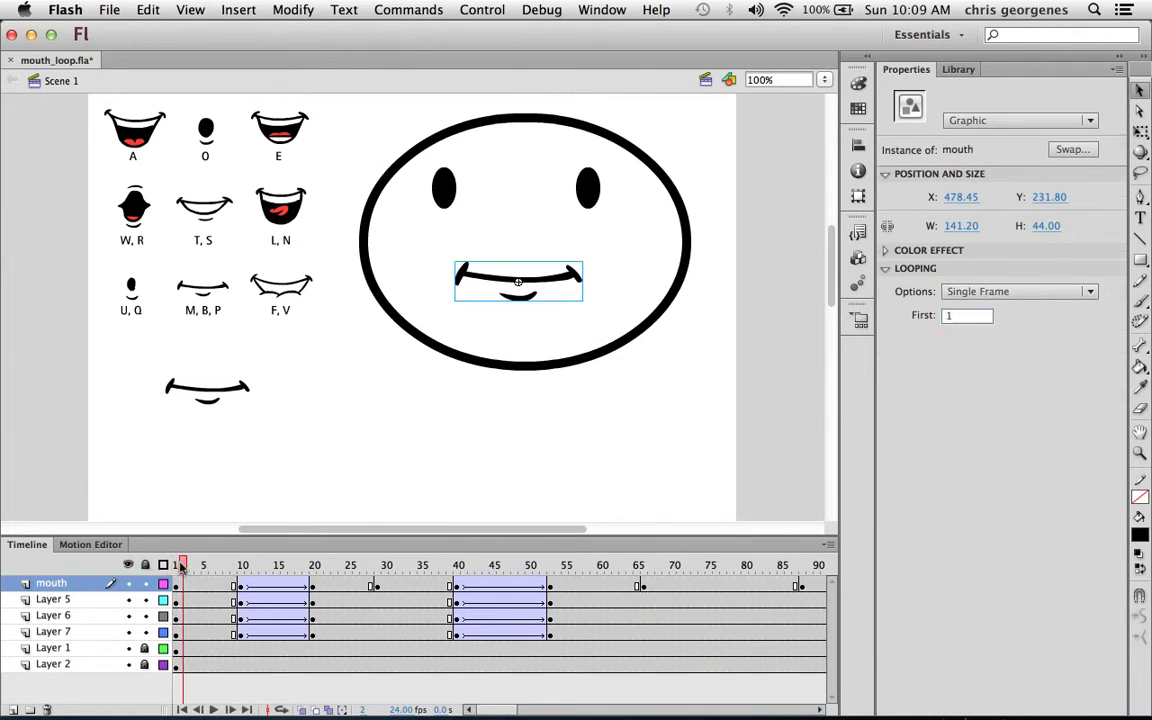
- Move the playhead to frame 10 and select the mouth instance there
{"action": "left_click", "coordinate": [168, 510]}
{"action": "left_click_drag", "start_coordinate": [178, 566], "coordinate": [240, 568]}
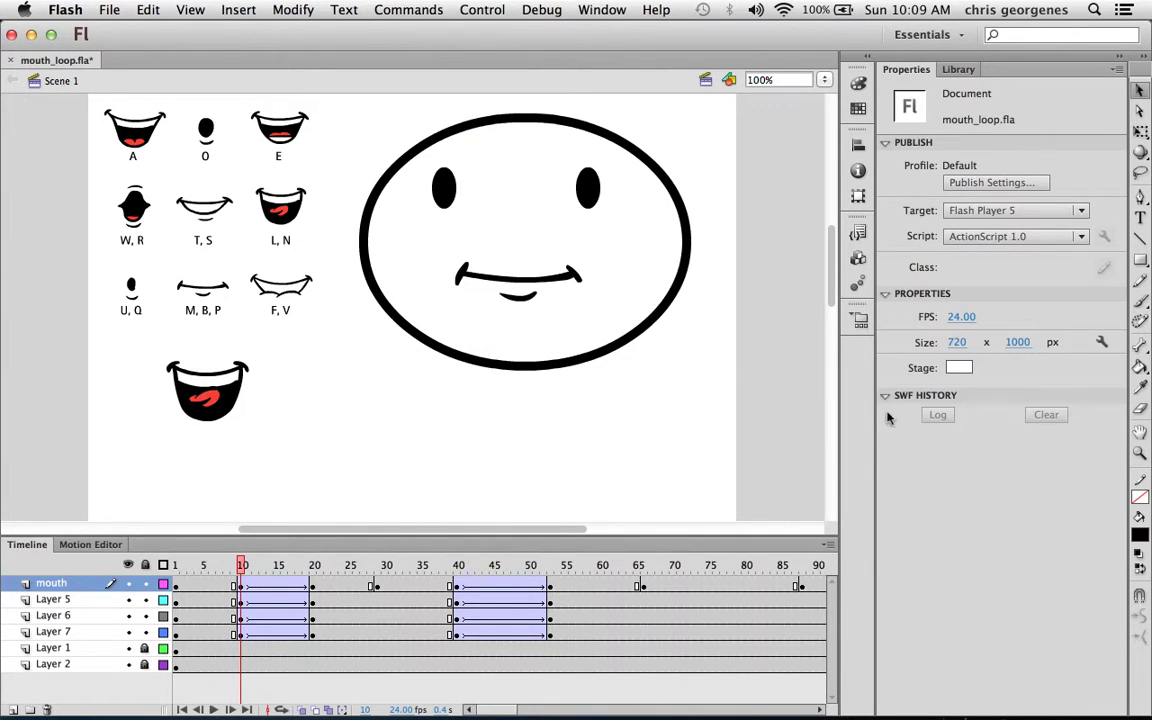
{"action": "left_click", "coordinate": [566, 295]}
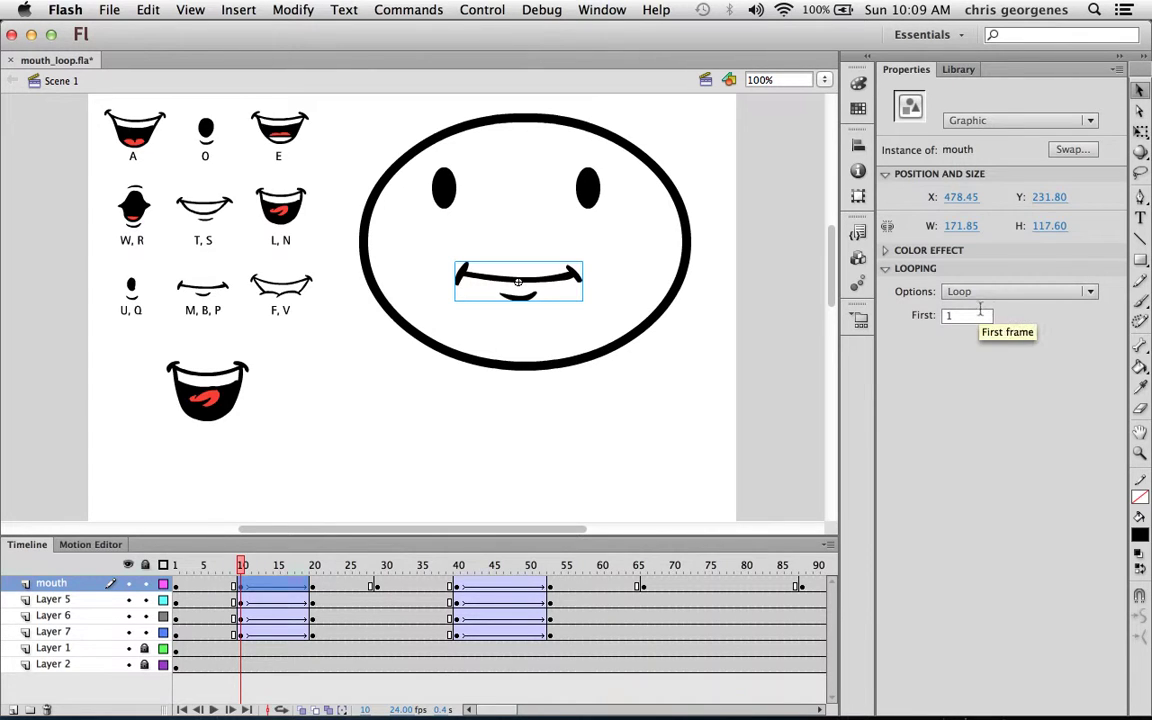
{"action": "mouse_move", "coordinate": [241, 566]}
{"action": "left_mouse_down"}
{"action": "mouse_move", "coordinate": [276, 567]}
{"action": "mouse_move", "coordinate": [241, 569]}
{"action": "left_mouse_up"}
{"action": "left_click", "coordinate": [519, 286]}
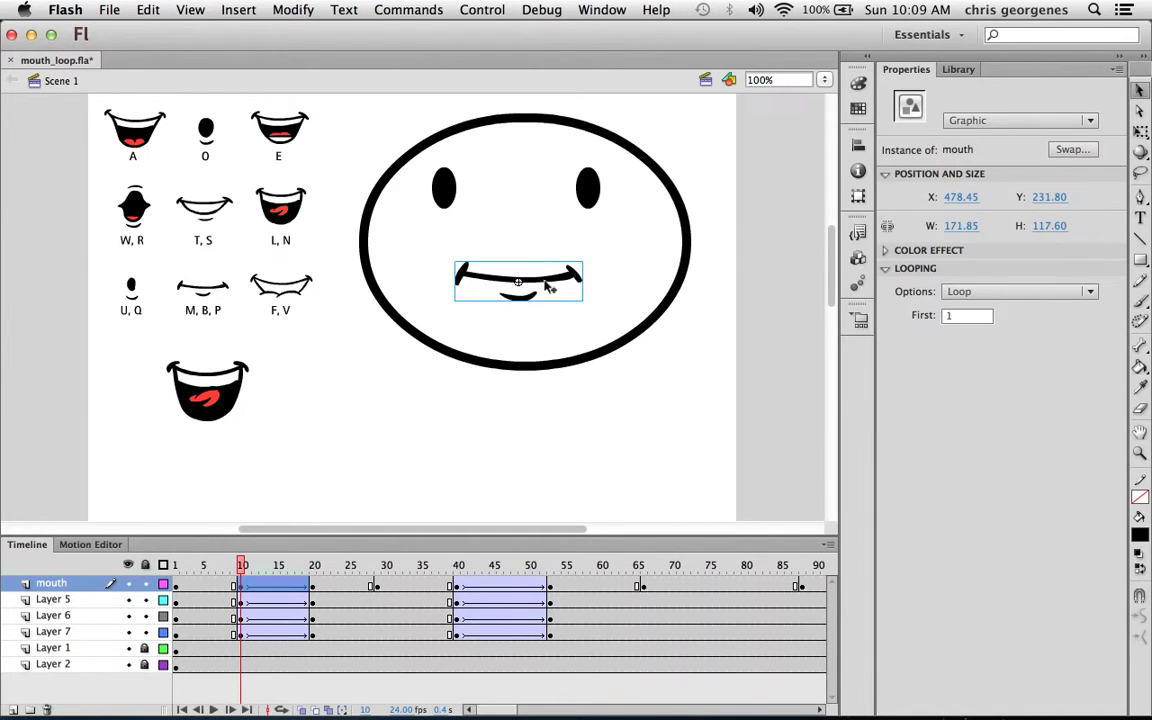
- Switch the frame-10 mouth to Single Frame and back to Loop, previewing to frame 29
{"action": "left_click", "coordinate": [960, 292]}
{"action": "left_click", "coordinate": [997, 346]}
{"action": "left_click", "coordinate": [985, 291]}
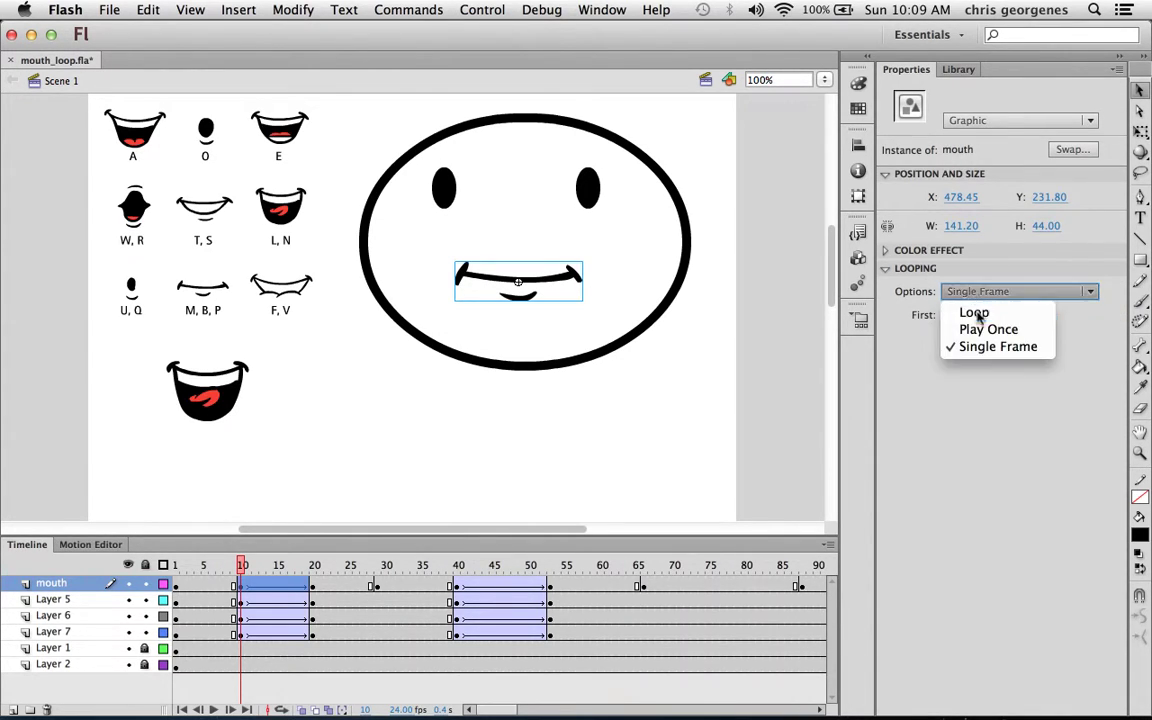
{"action": "left_click", "coordinate": [975, 313]}
{"action": "left_click_drag", "start_coordinate": [242, 565], "coordinate": [378, 560]}
- Inspect the mouth keyframes at frames 29 and 112, scrubbing the timeline up to frame 139
{"action": "left_click", "coordinate": [377, 586]}
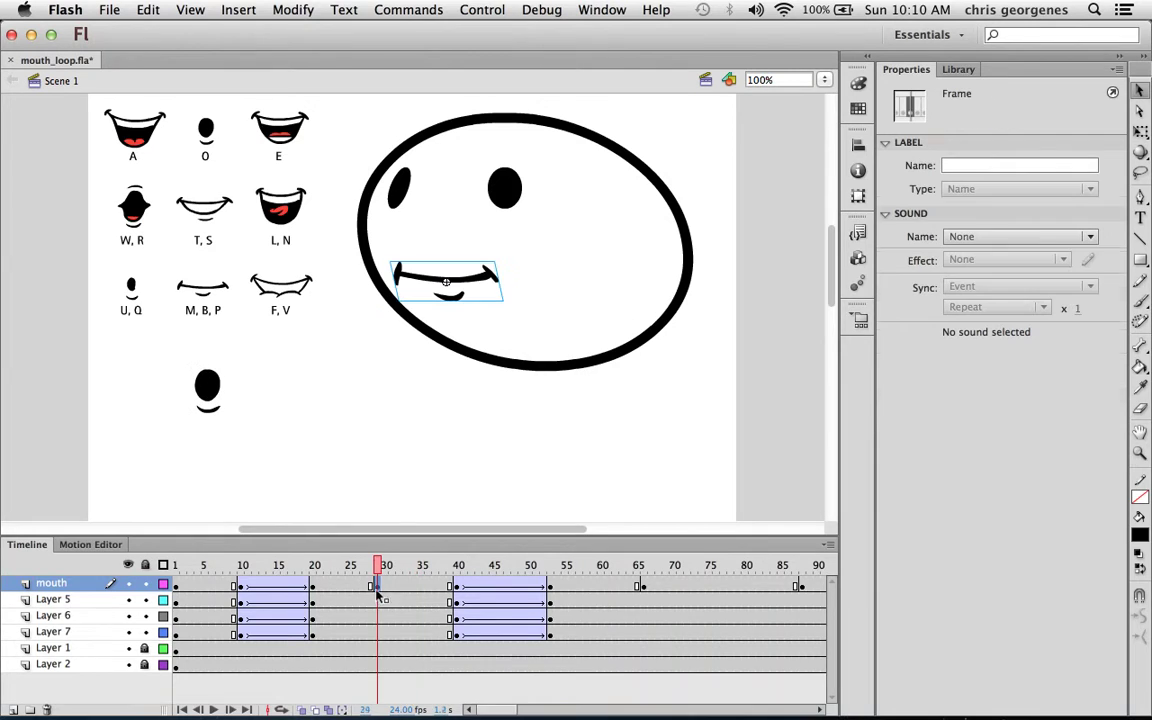
{"action": "left_click", "coordinate": [430, 255]}
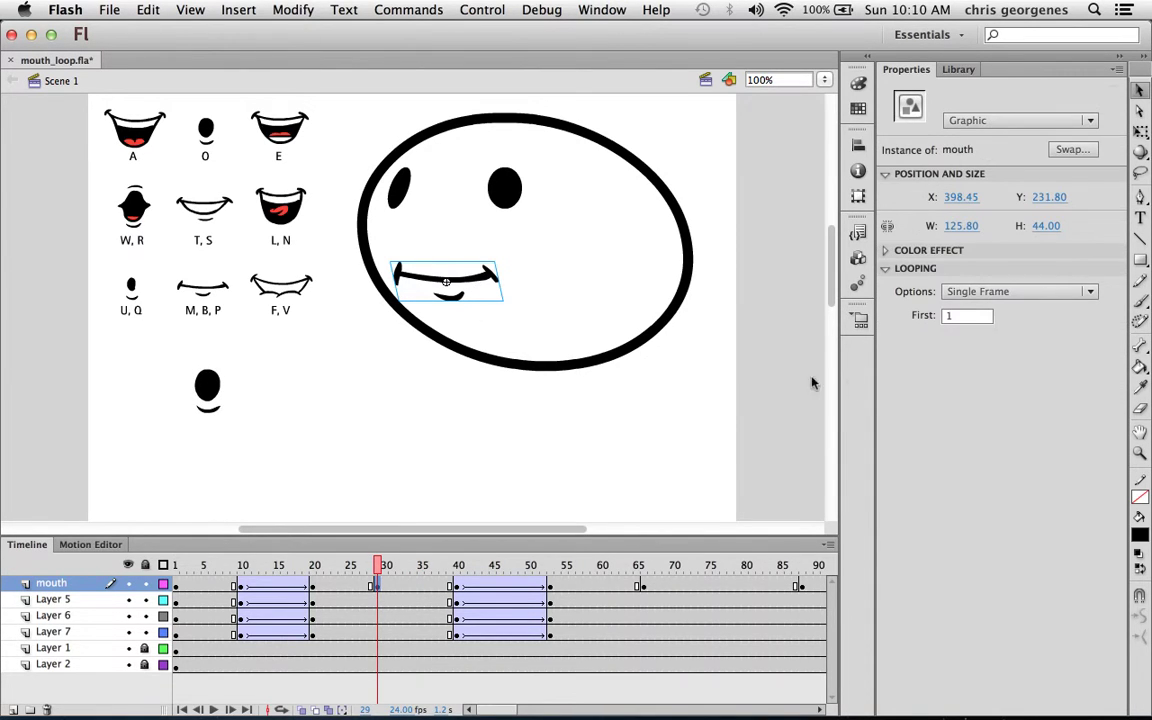
{"action": "left_click_drag", "start_coordinate": [378, 565], "coordinate": [855, 590]}
{"action": "left_click_drag", "start_coordinate": [490, 585], "coordinate": [822, 666]}
{"action": "left_click", "coordinate": [221, 631]}
{"action": "left_click_drag", "start_coordinate": [221, 565], "coordinate": [560, 588]}
{"action": "left_click", "coordinate": [431, 586]}
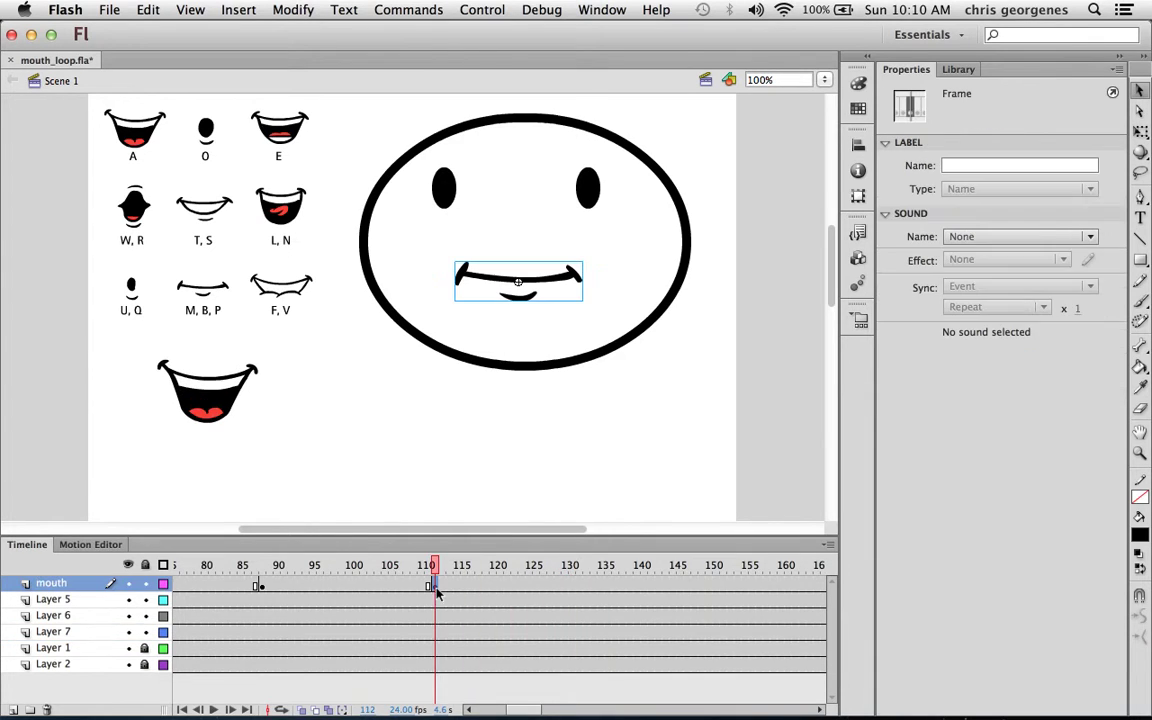
{"action": "left_click", "coordinate": [530, 284]}
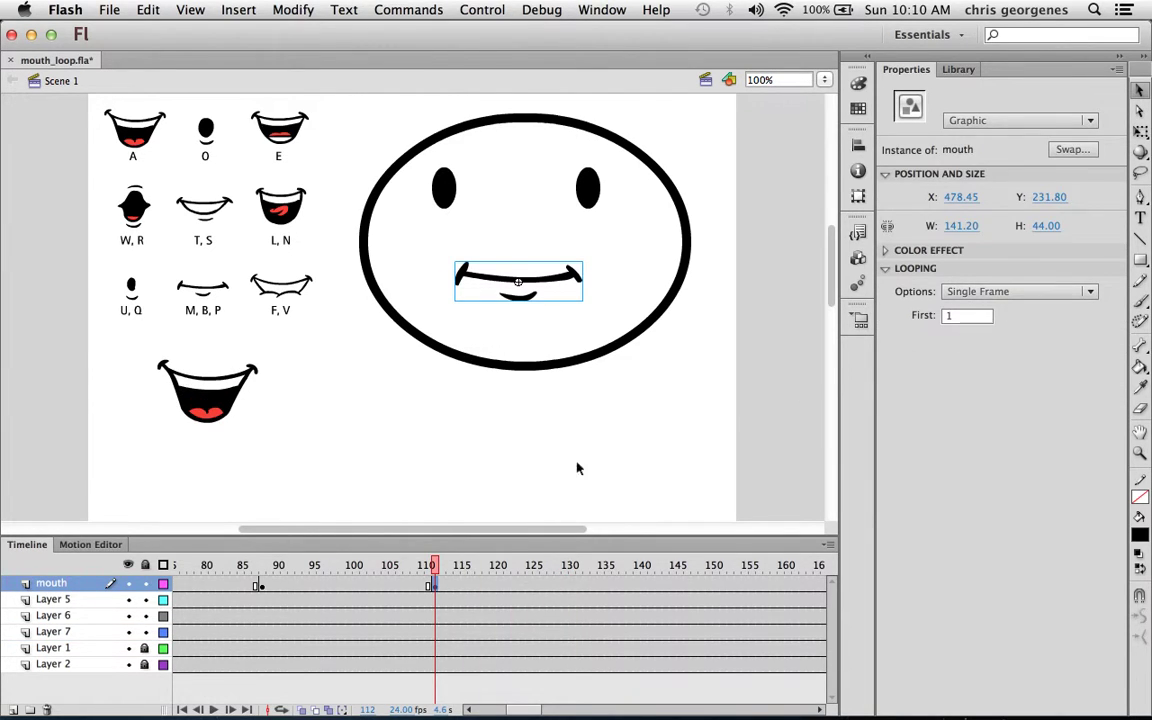
{"action": "left_click_drag", "start_coordinate": [432, 581], "coordinate": [589, 570]}
- Set the mouth instance at frame 133 to Loop and preview around frame 133
{"action": "left_click", "coordinate": [587, 585]}
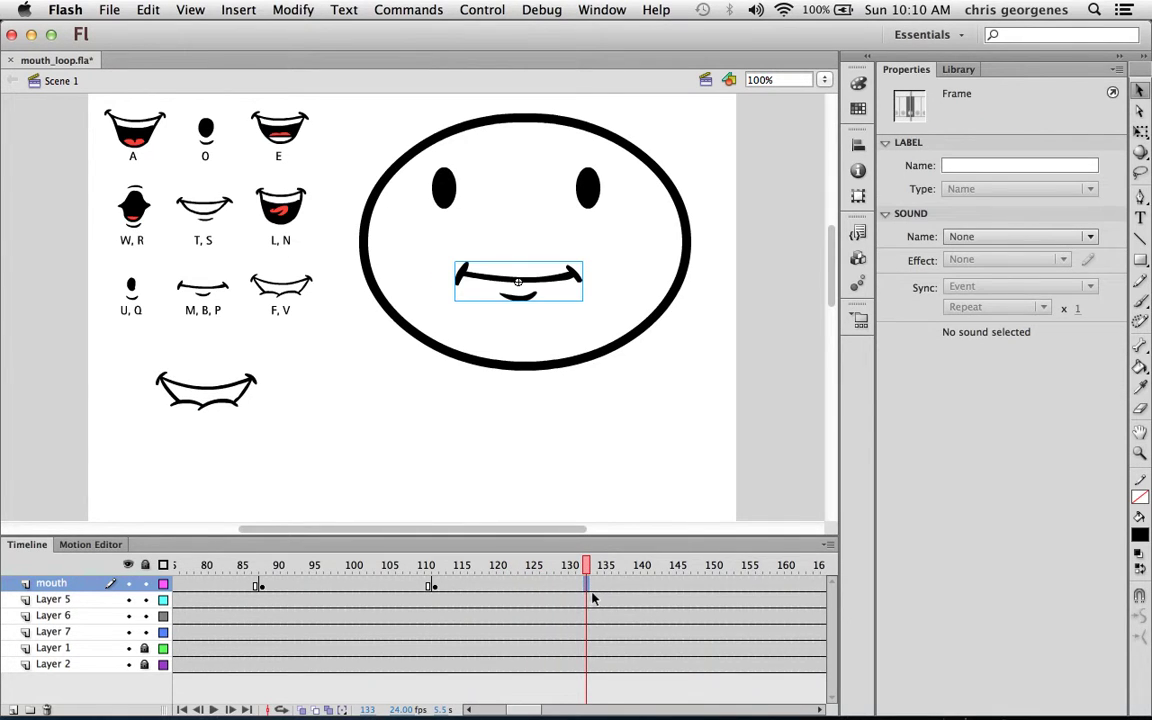
{"action": "left_click", "coordinate": [508, 266]}
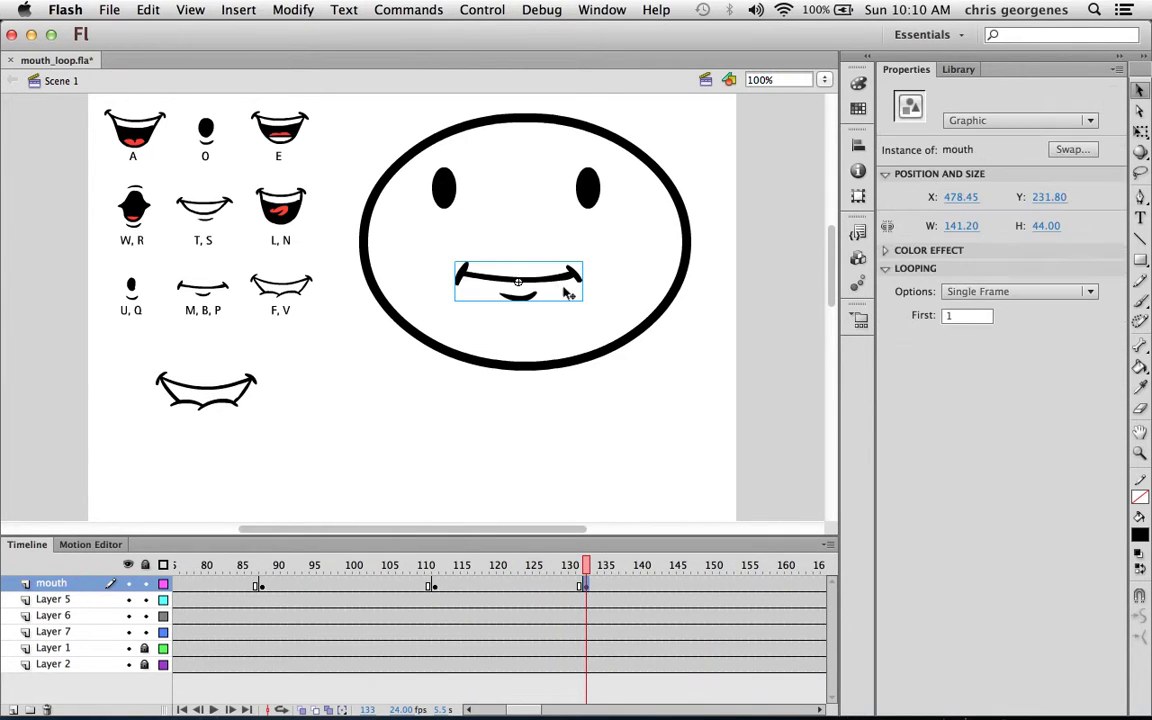
{"action": "left_click", "coordinate": [999, 292]}
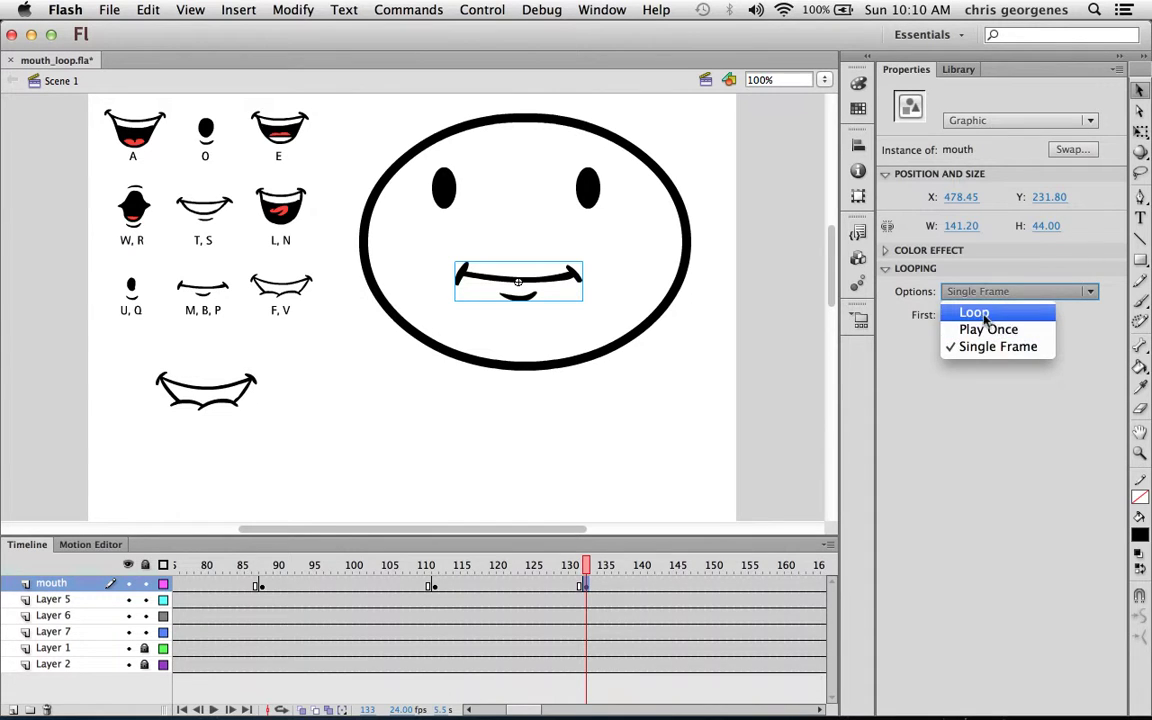
{"action": "left_click", "coordinate": [974, 312]}
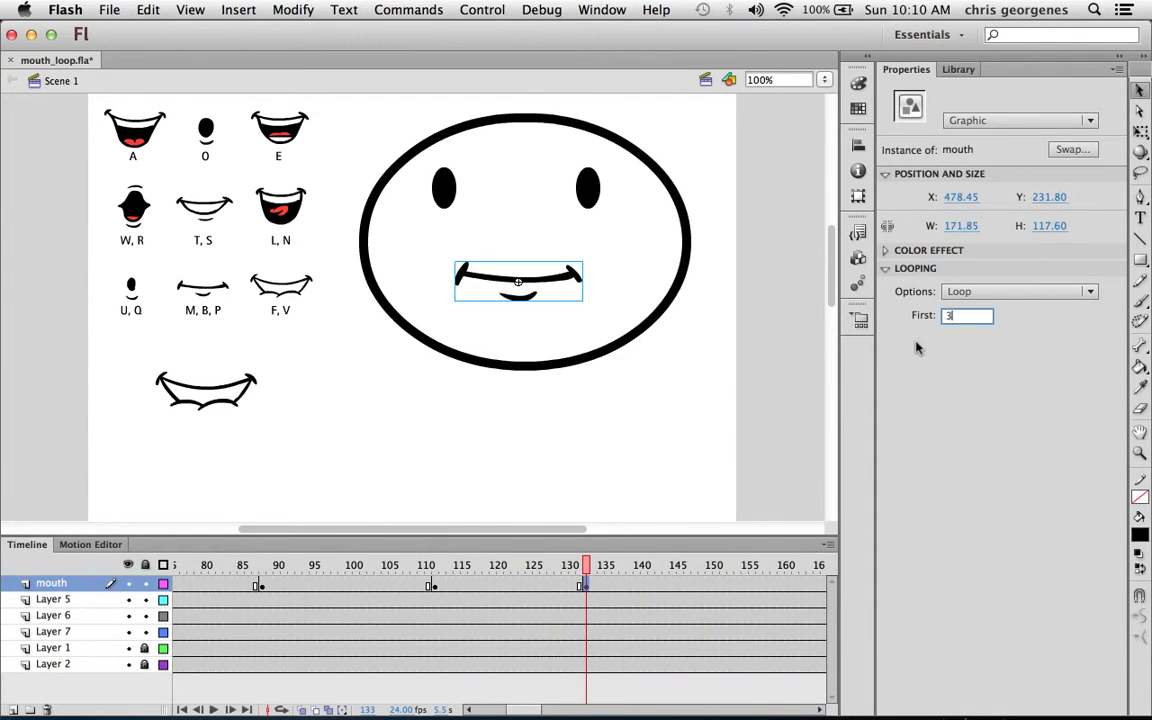
{"action": "left_click", "coordinate": [587, 566]}
{"action": "mouse_move", "coordinate": [587, 566]}
{"action": "left_mouse_down"}
{"action": "mouse_move", "coordinate": [566, 566]}
{"action": "mouse_move", "coordinate": [715, 568]}
{"action": "mouse_move", "coordinate": [602, 567]}
{"action": "left_mouse_up"}
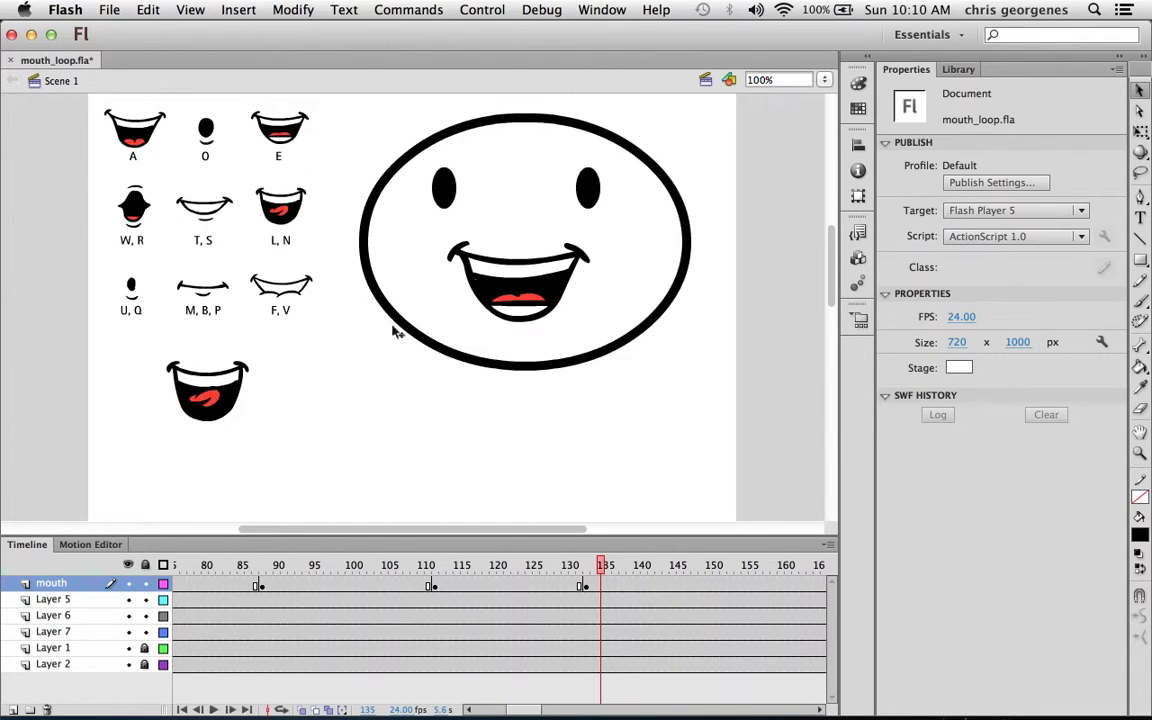
- Preview the mouth shapes inside the mouth symbol, then return to the main scene
{"action": "double_click", "coordinate": [480, 262]}
{"action": "left_click", "coordinate": [210, 566]}
{"action": "left_click_drag", "start_coordinate": [210, 566], "coordinate": [558, 586]}
{"action": "left_click", "coordinate": [62, 81]}
- Set the frame-143 mouth to Single Frame with First frame 11 and preview it
{"action": "left_click", "coordinate": [558, 585]}
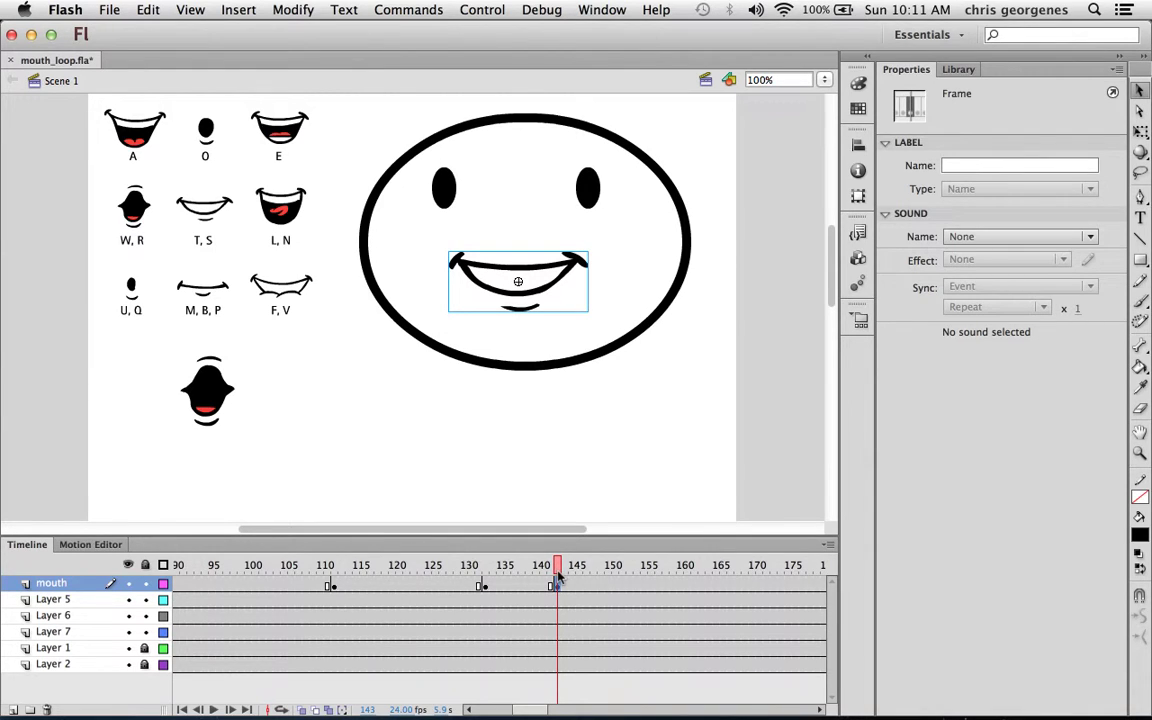
{"action": "left_click", "coordinate": [540, 280]}
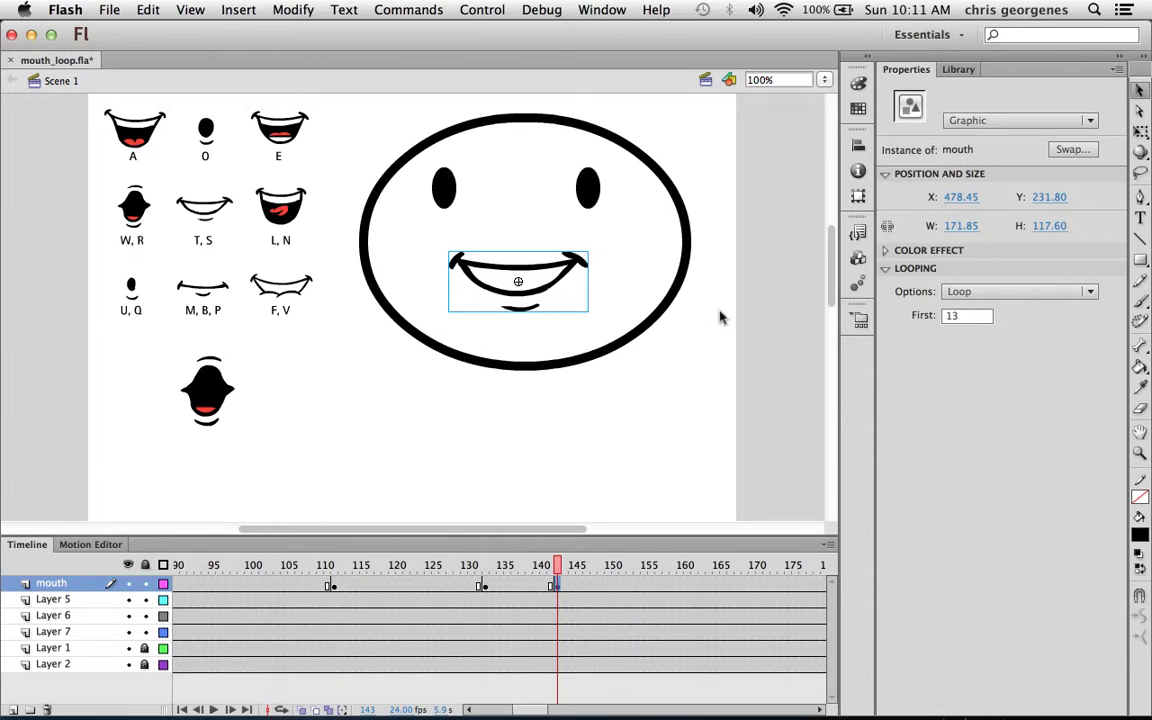
{"action": "left_click", "coordinate": [984, 291]}
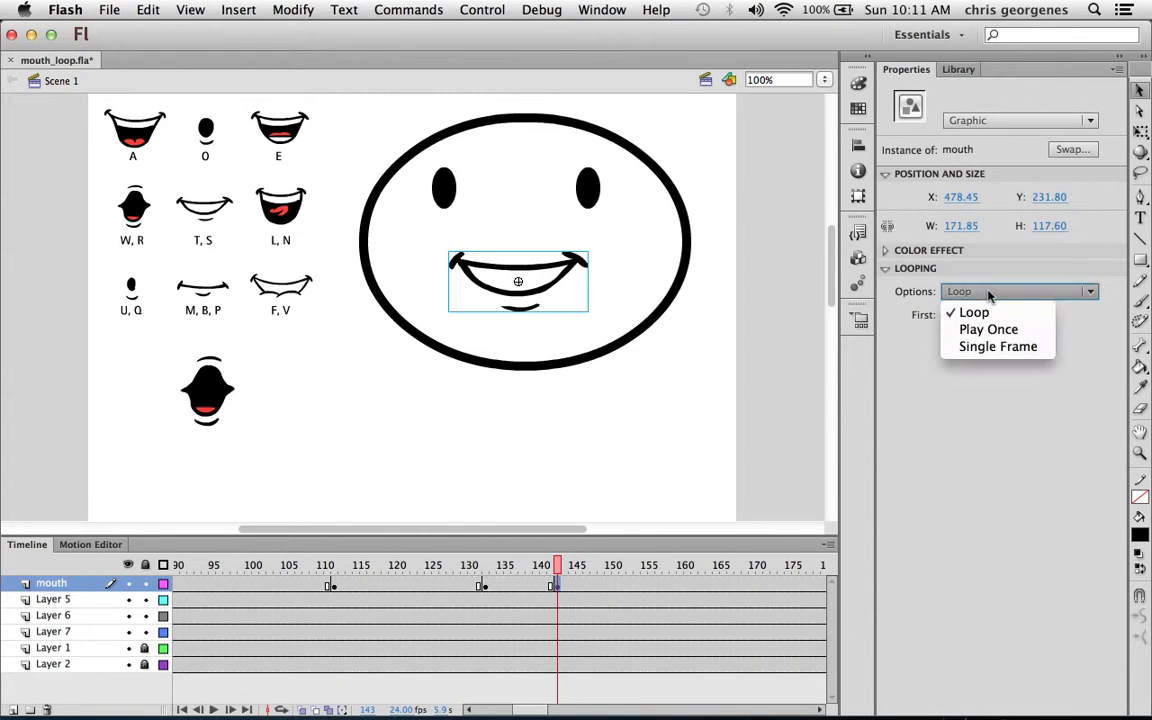
{"action": "left_click", "coordinate": [990, 346]}
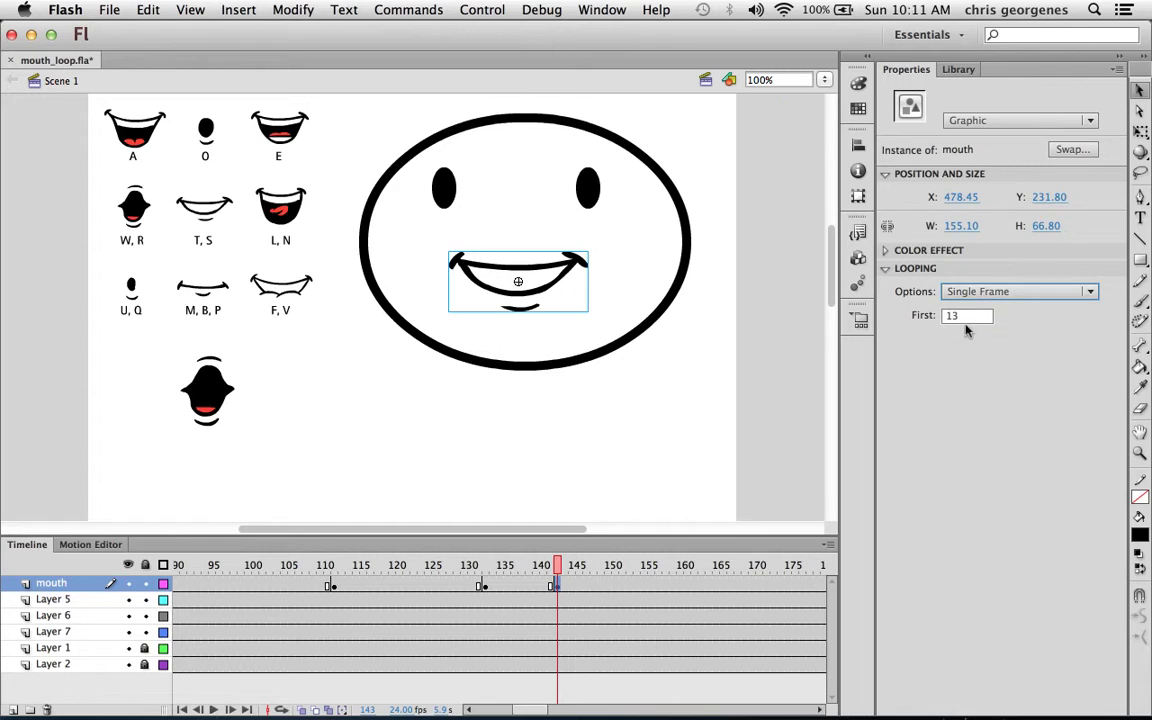
{"action": "left_click_drag", "start_coordinate": [966, 316], "coordinate": [918, 318]}
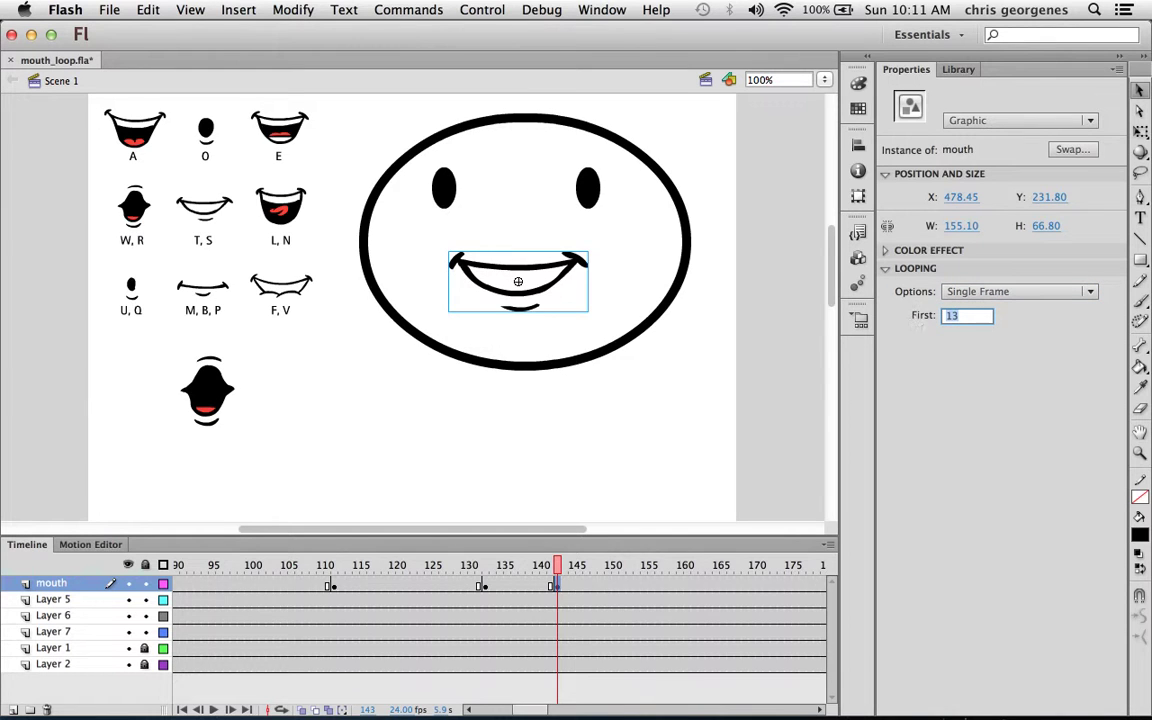
{"action": "type", "text": "1"}
{"action": "key", "text": "Return"}
{"action": "left_click", "coordinate": [549, 566]}
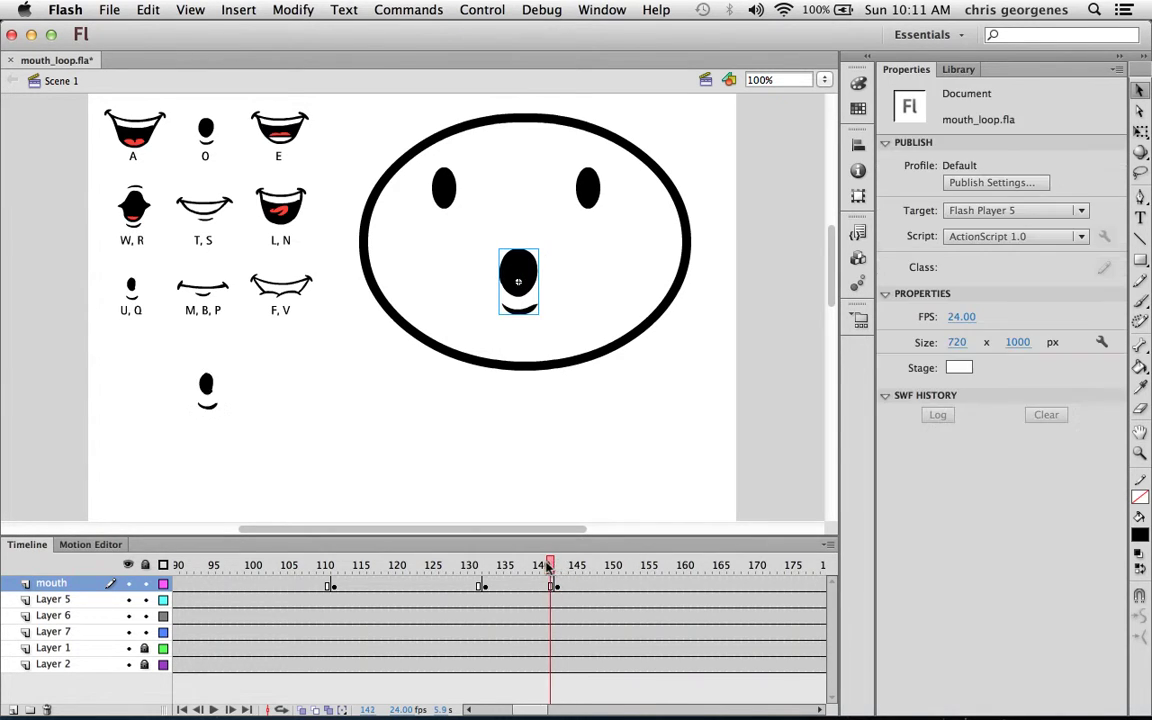
{"action": "left_click_drag", "start_coordinate": [549, 566], "coordinate": [556, 566]}
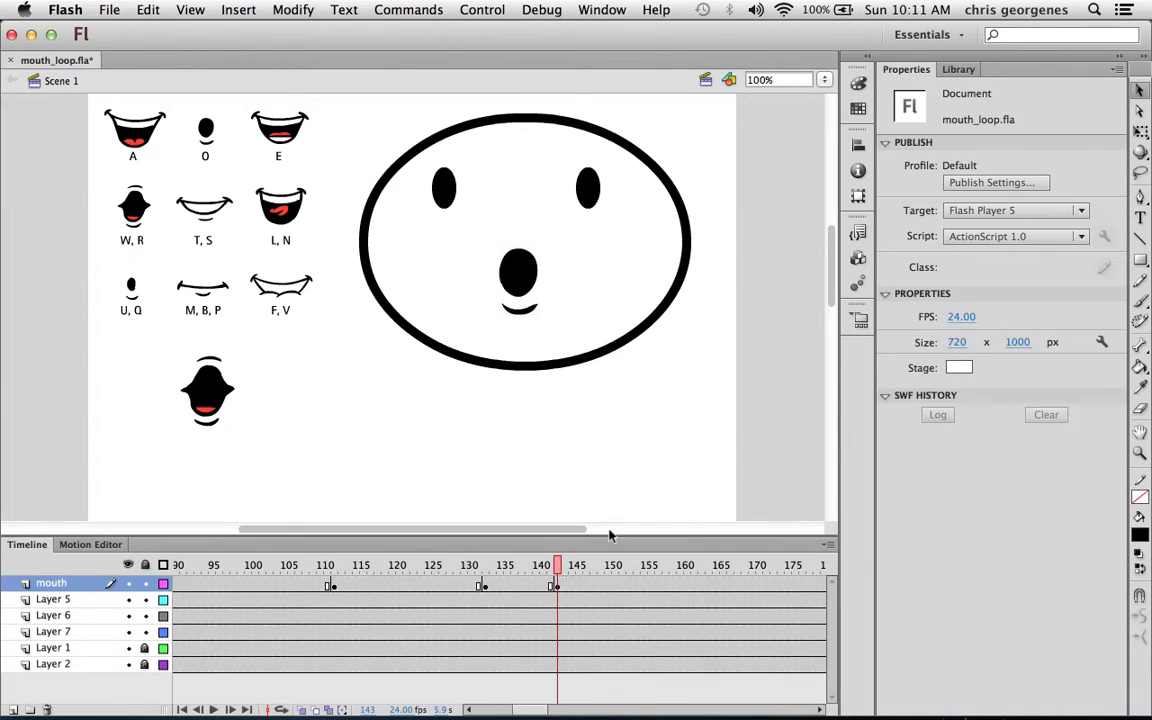
- Open the mouth symbol for editing and go back to its first frame
{"action": "double_click", "coordinate": [524, 283]}
{"action": "left_click", "coordinate": [241, 566]}
{"action": "left_click_drag", "start_coordinate": [241, 566], "coordinate": [176, 566]}
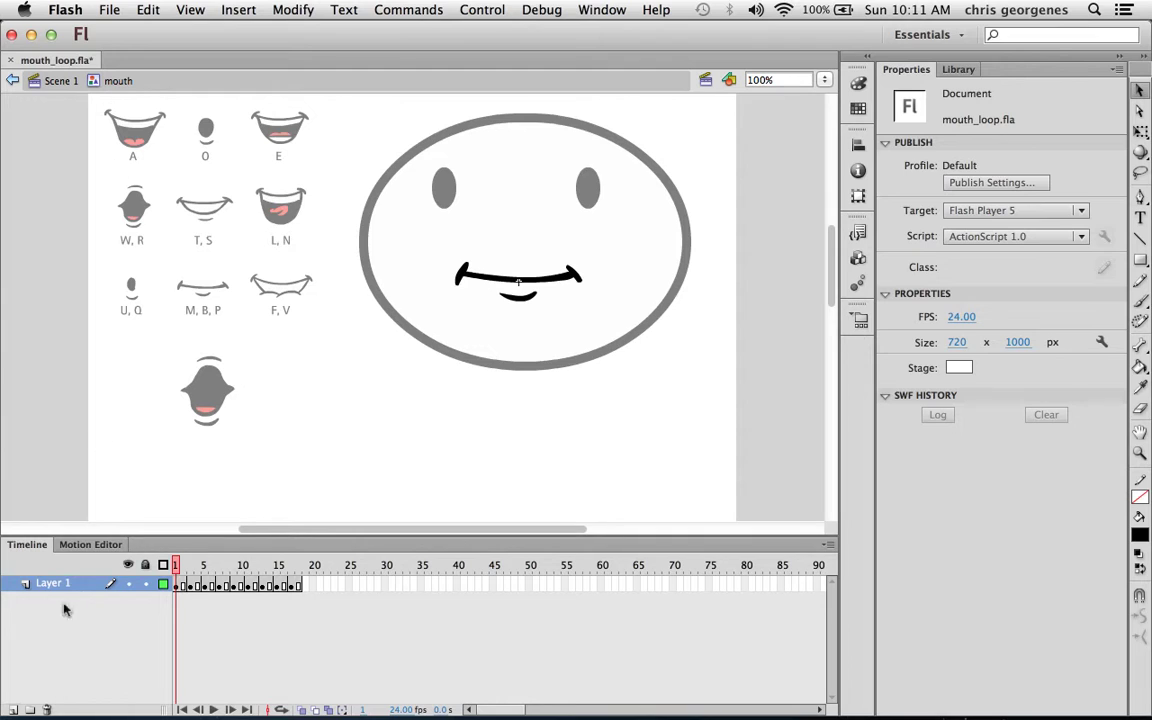
- Add Layer 2 and give its first keyframe the frame label 'closed'
{"action": "left_click", "coordinate": [13, 710]}
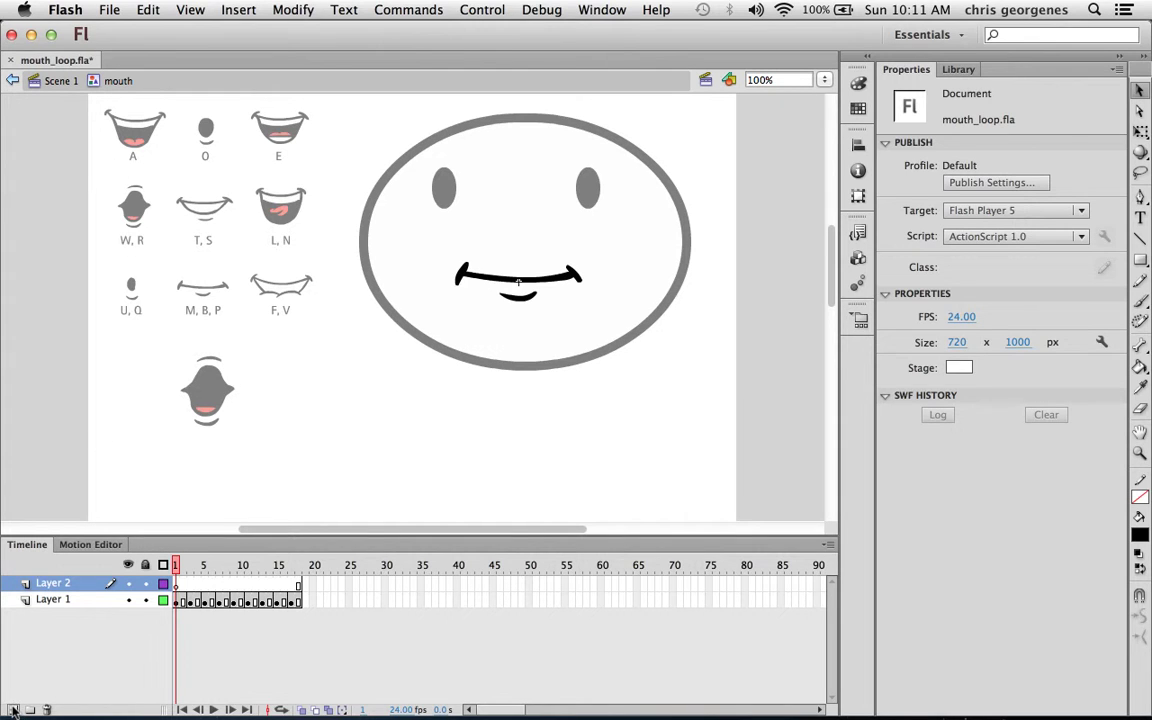
{"action": "left_click", "coordinate": [176, 586]}
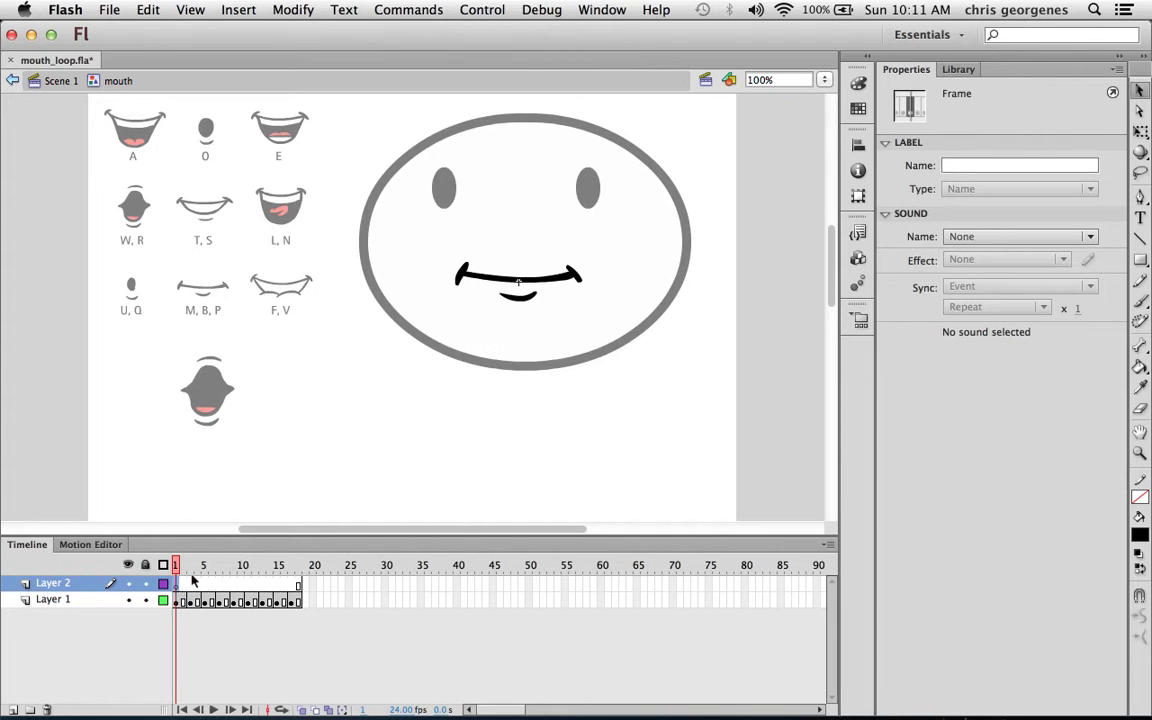
{"action": "left_click", "coordinate": [986, 166]}
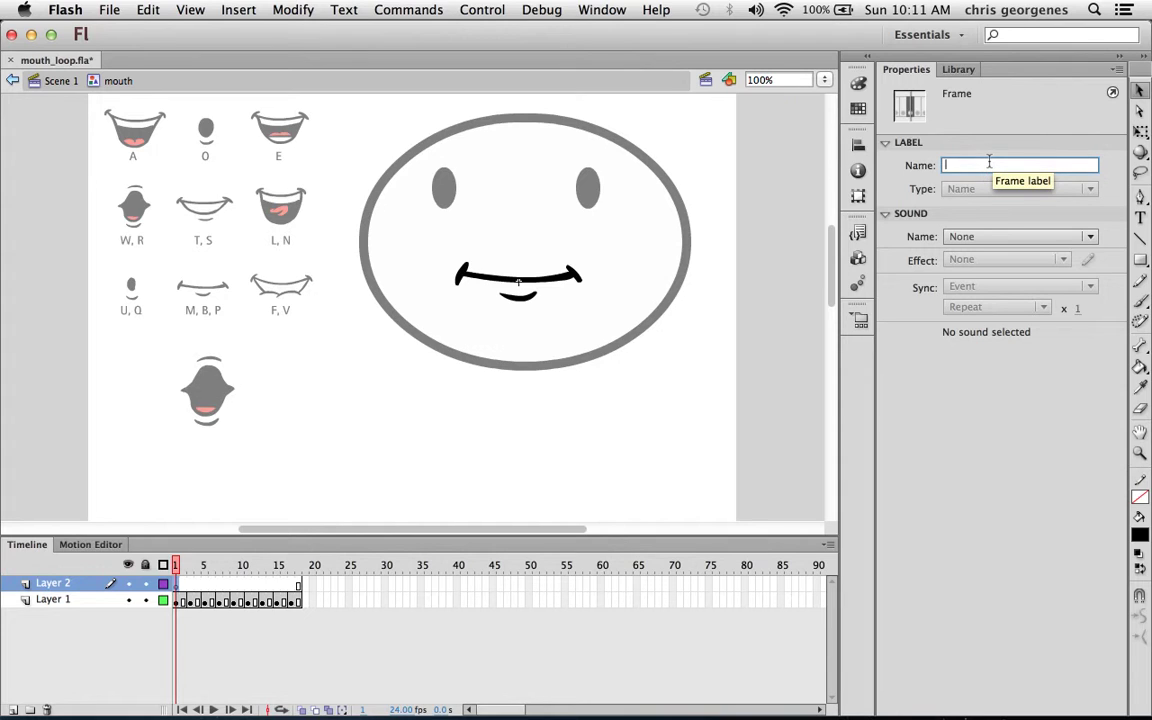
{"action": "type", "text": "clo"}
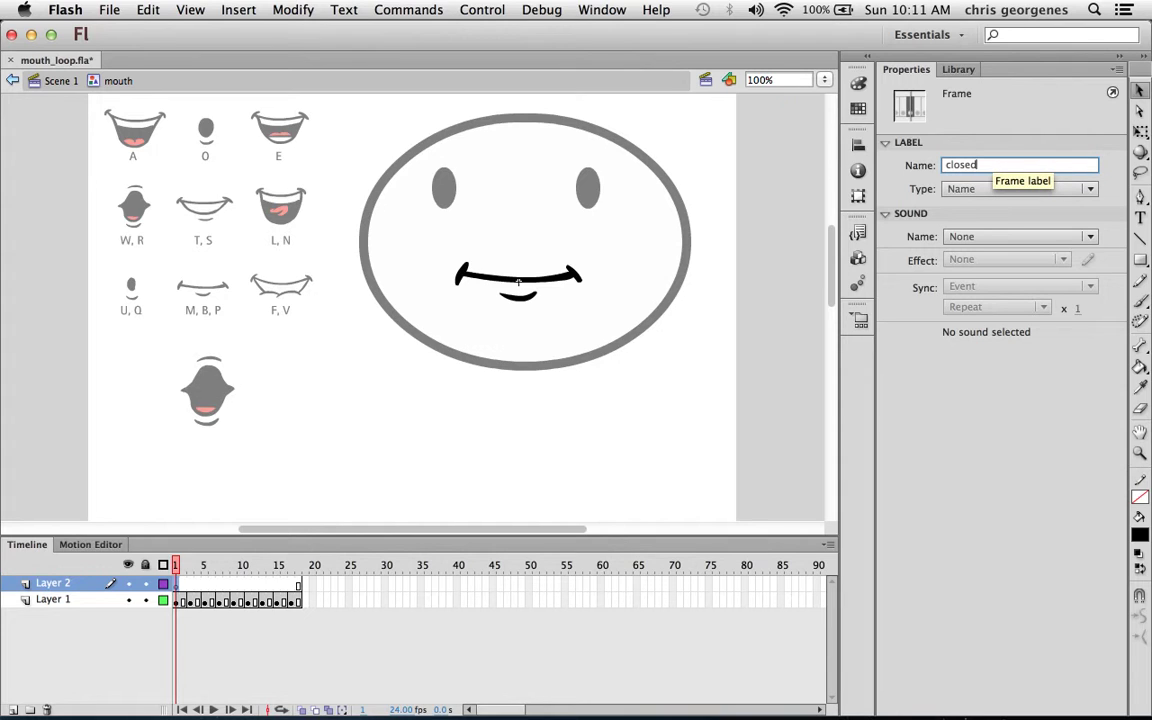
{"action": "type", "text": "sed"}
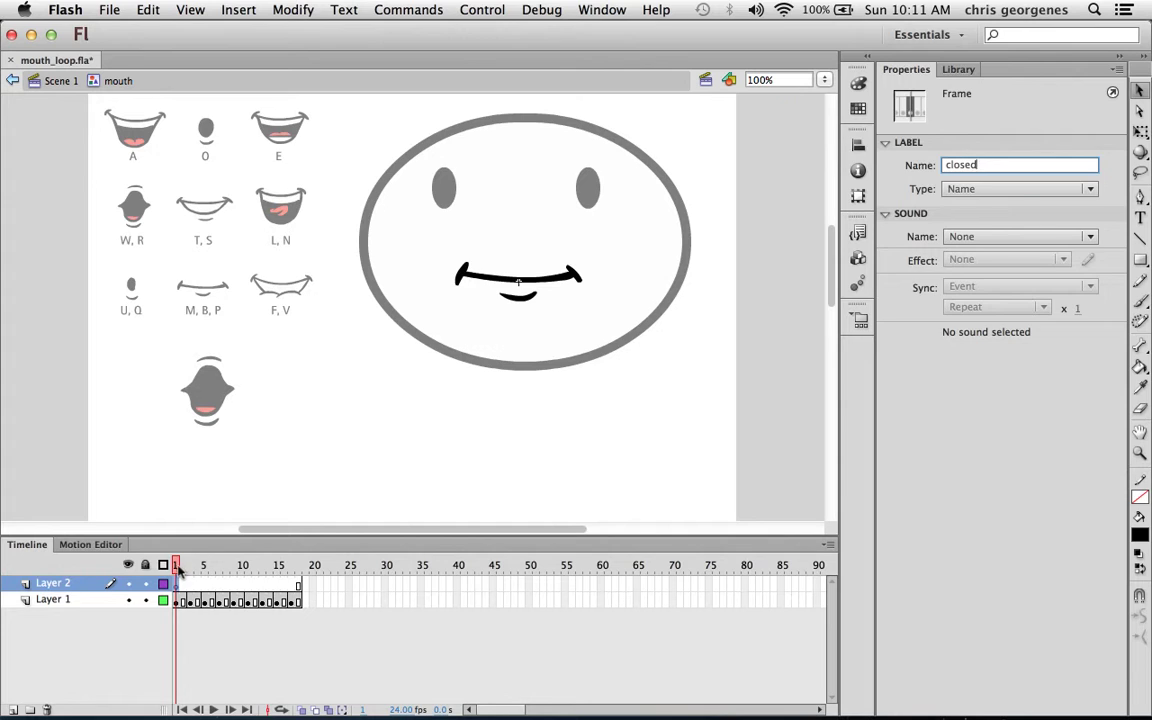
{"action": "left_click", "coordinate": [168, 514]}
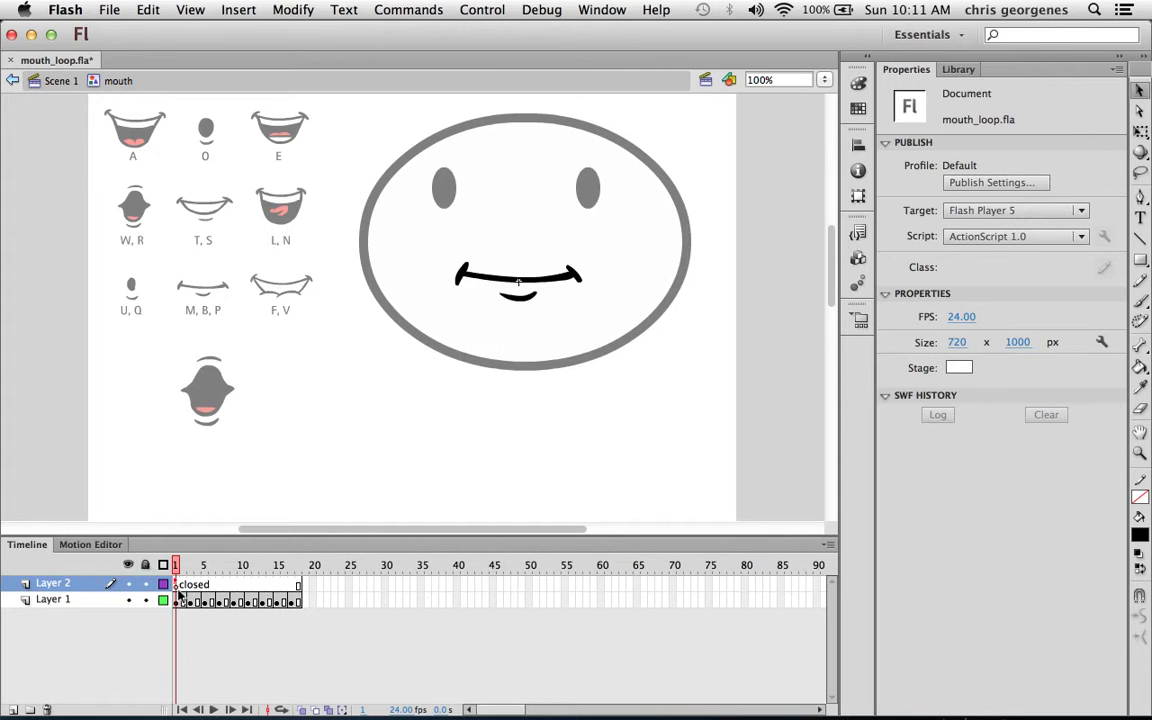
{"action": "left_click", "coordinate": [180, 590]}
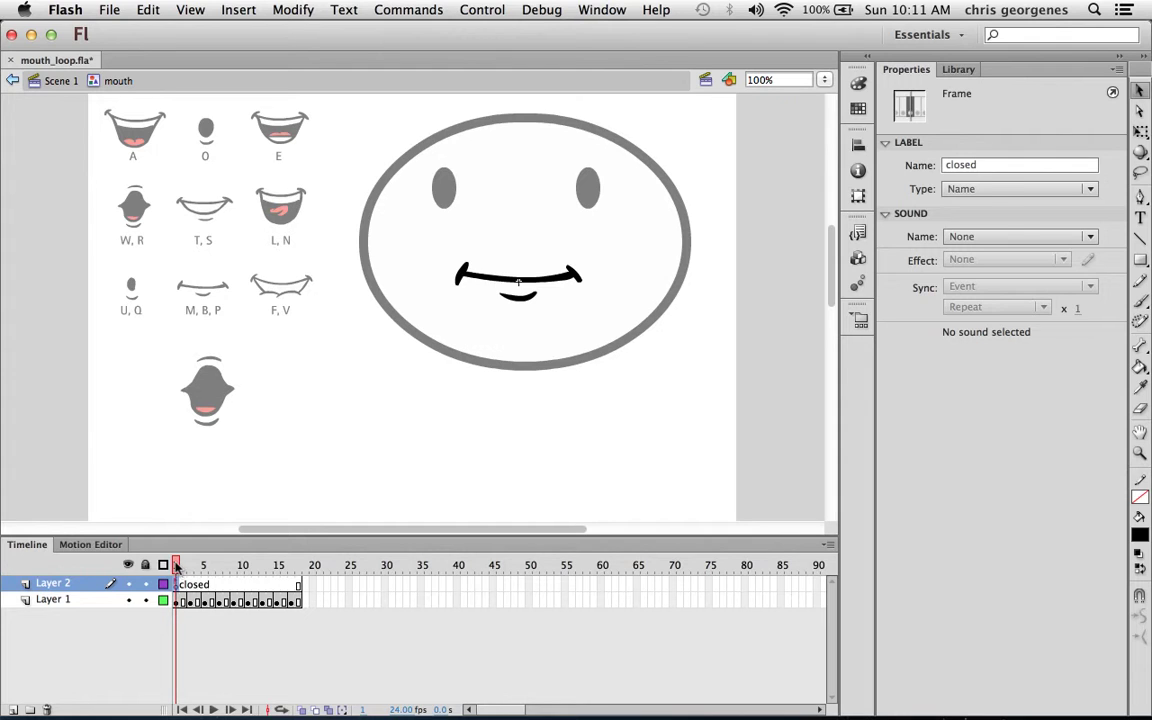
- Insert extra frames after Layer 1's keyframes at frames 1, 10, 20 and 28
{"action": "left_click_drag", "start_coordinate": [176, 566], "coordinate": [190, 566]}
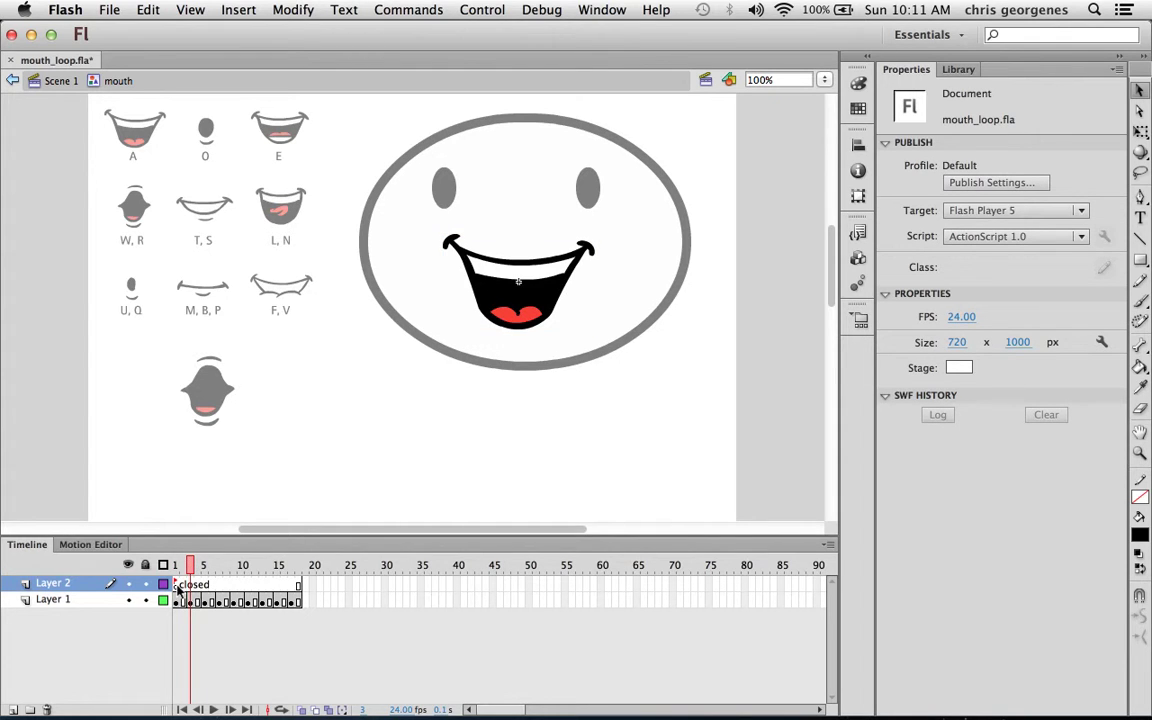
{"action": "left_click", "coordinate": [175, 600]}
{"action": "key", "text": "F5"}
{"action": "key", "text": "F5"}
{"action": "key", "text": "F5"}
{"action": "key", "text": "F5"}
{"action": "key", "text": "F5"}
{"action": "key", "text": "F5"}
{"action": "key", "text": "F5"}
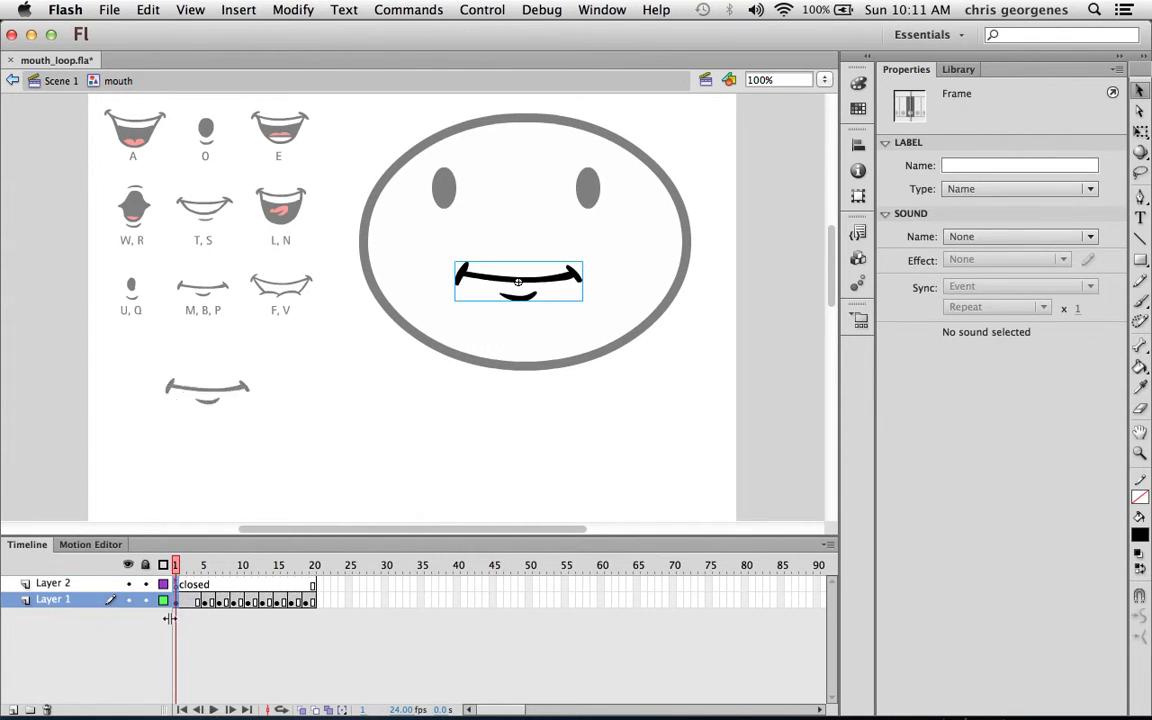
{"action": "left_click", "coordinate": [241, 600]}
{"action": "key", "text": "F5"}
{"action": "key", "text": "F5"}
{"action": "key", "text": "F5"}
{"action": "key", "text": "F5"}
{"action": "key", "text": "F5"}
{"action": "key", "text": "F5"}
{"action": "key", "text": "F5"}
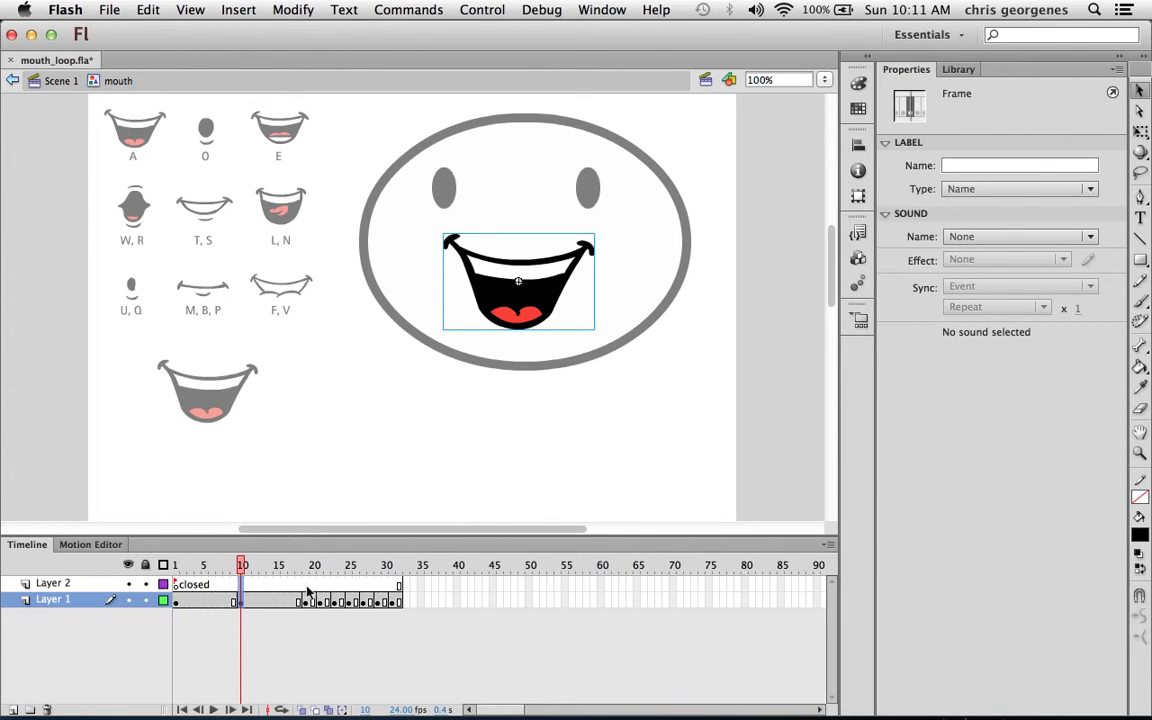
{"action": "left_click", "coordinate": [307, 598]}
{"action": "key", "text": "F5"}
{"action": "key", "text": "F5"}
{"action": "key", "text": "F5"}
{"action": "key", "text": "F5"}
{"action": "key", "text": "F5"}
{"action": "key", "text": "F5"}
{"action": "key", "text": "F5"}
{"action": "key", "text": "F5"}
{"action": "left_click", "coordinate": [370, 601]}
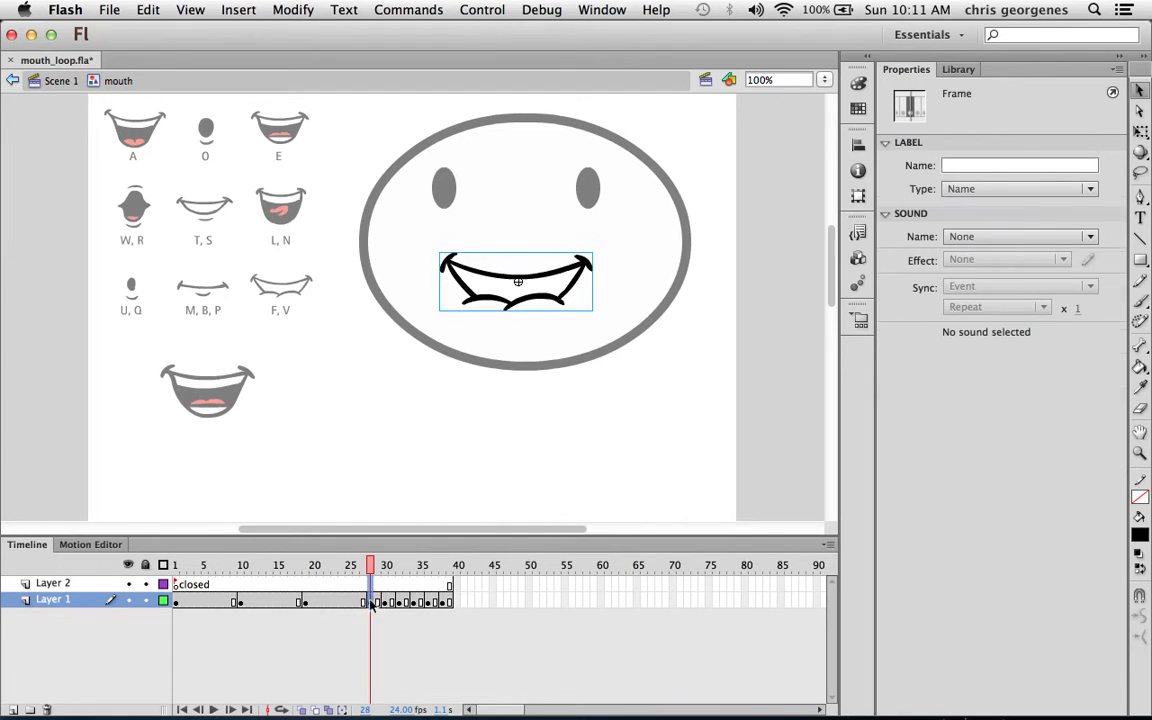
{"action": "key", "text": "F5"}
{"action": "key", "text": "F5"}
{"action": "key", "text": "F5"}
{"action": "key", "text": "F5"}
{"action": "key", "text": "F5"}
{"action": "key", "text": "F5"}
{"action": "key", "text": "F5"}
{"action": "key", "text": "F5"}
{"action": "key", "text": "F5"}
{"action": "key", "text": "F5"}
- Insert more frames after the keyframes at frames 38, 50, 64, 76 and 85
{"action": "left_click", "coordinate": [442, 601]}
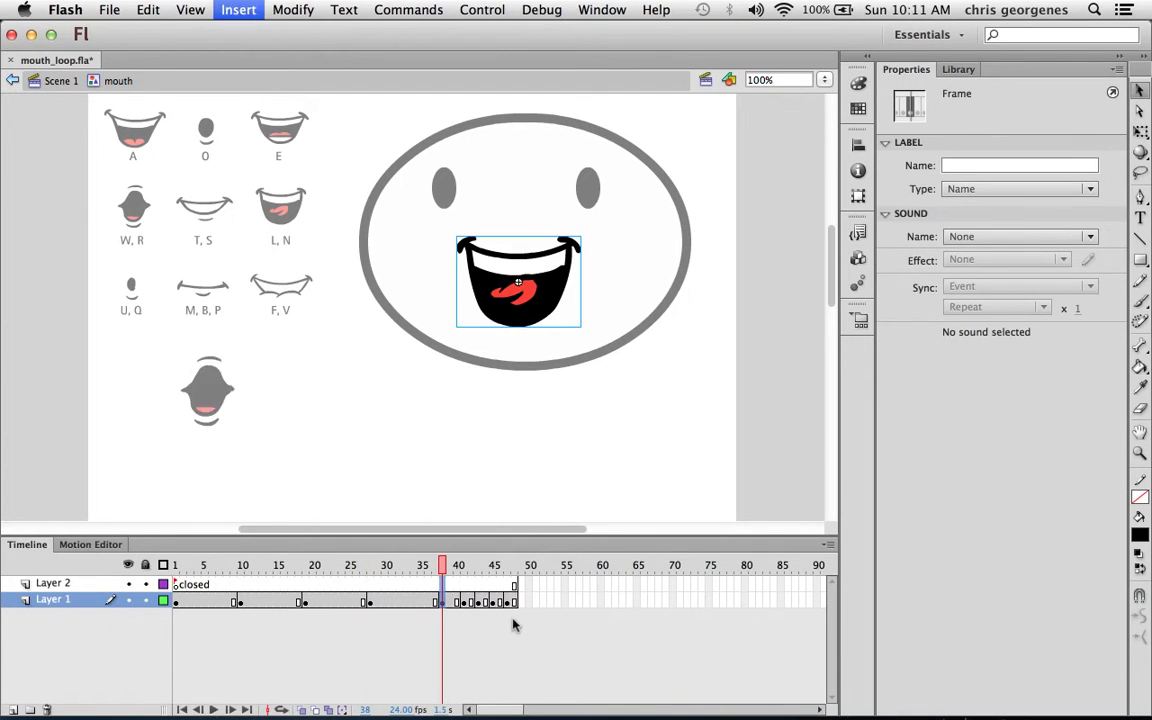
{"action": "key", "text": "F5"}
{"action": "key", "text": "F5"}
{"action": "key", "text": "F5"}
{"action": "key", "text": "F5"}
{"action": "key", "text": "F5"}
{"action": "key", "text": "F5"}
{"action": "key", "text": "F5"}
{"action": "key", "text": "F5"}
{"action": "key", "text": "F5"}
{"action": "key", "text": "F5"}
{"action": "left_click", "coordinate": [530, 602]}
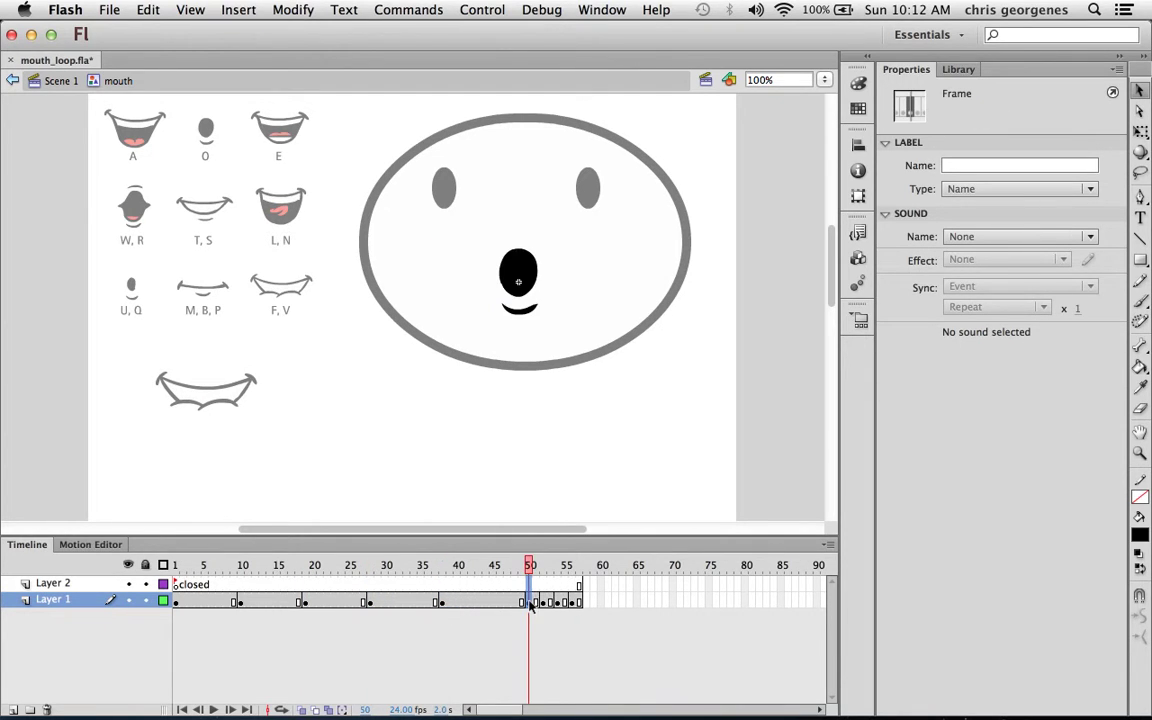
{"action": "key", "text": "F5"}
{"action": "key", "text": "F5"}
{"action": "key", "text": "F5"}
{"action": "key", "text": "F5"}
{"action": "key", "text": "F5"}
{"action": "key", "text": "F5"}
{"action": "key", "text": "F5"}
{"action": "key", "text": "F5"}
{"action": "key", "text": "F5"}
{"action": "key", "text": "F5"}
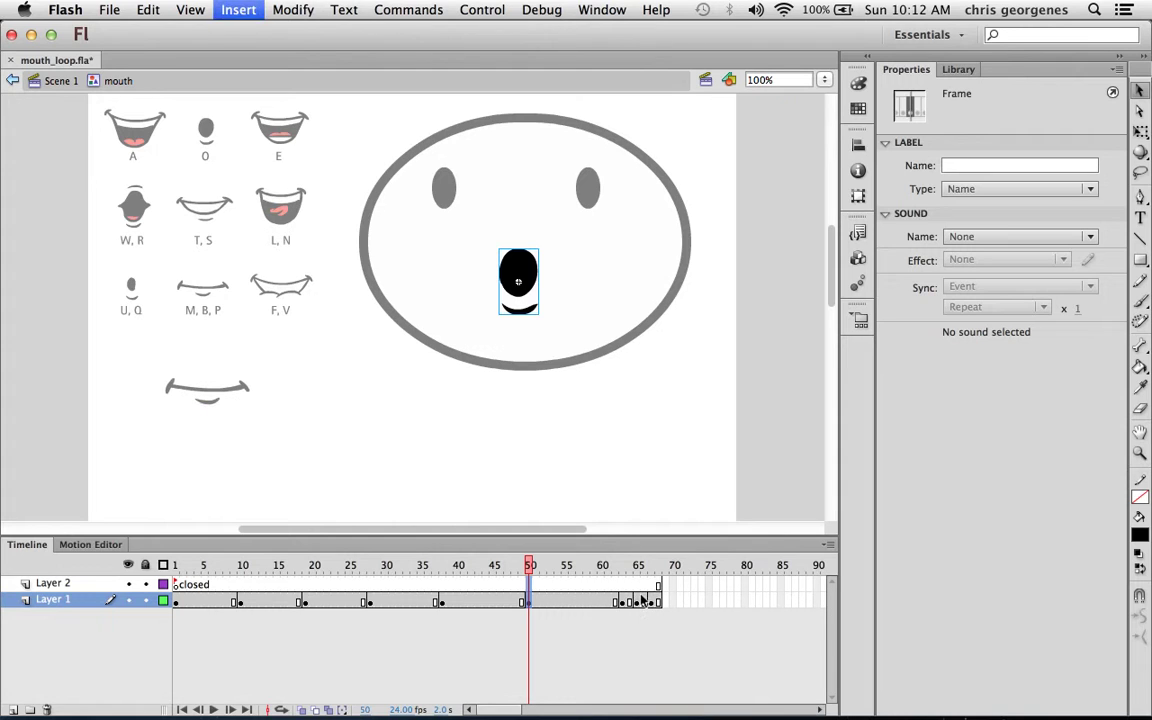
{"action": "left_click", "coordinate": [630, 601]}
{"action": "key", "text": "F5"}
{"action": "key", "text": "F5"}
{"action": "key", "text": "F5"}
{"action": "key", "text": "F5"}
{"action": "key", "text": "F5"}
{"action": "key", "text": "F5"}
{"action": "key", "text": "F5"}
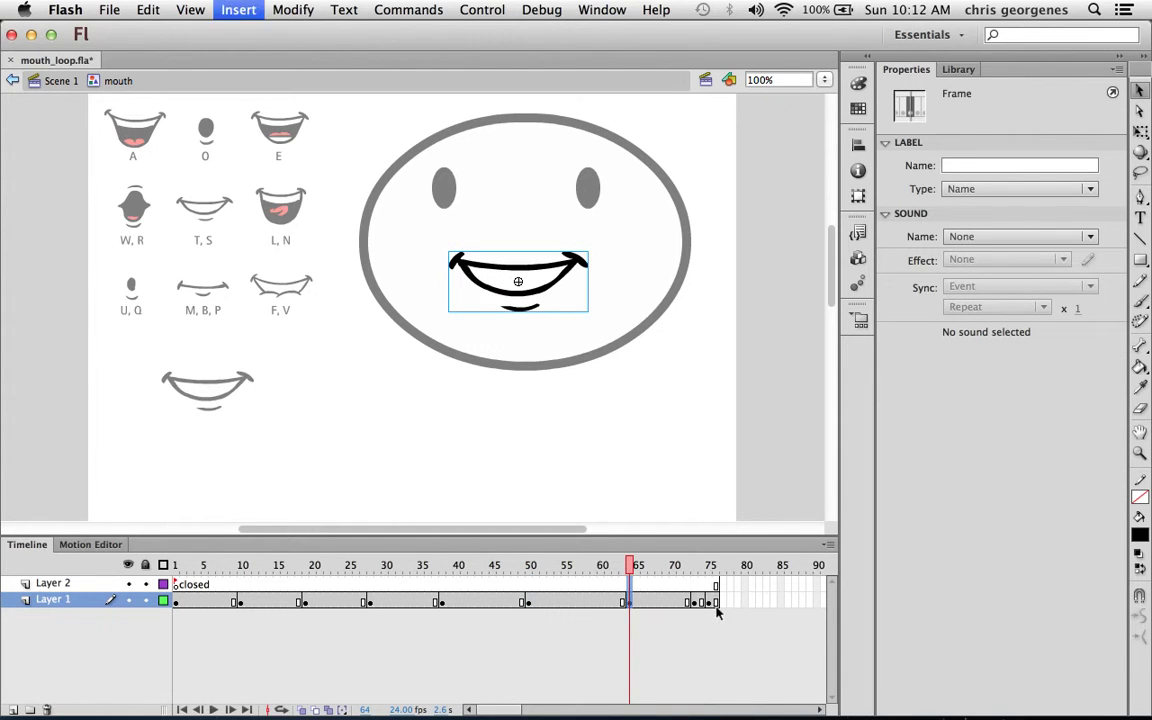
{"action": "key", "text": "F5"}
{"action": "key", "text": "F5"}
{"action": "key", "text": "F5"}
{"action": "left_click", "coordinate": [716, 601]}
{"action": "key", "text": "F5"}
{"action": "key", "text": "F5"}
{"action": "key", "text": "F5"}
{"action": "key", "text": "F5"}
{"action": "key", "text": "F5"}
{"action": "key", "text": "F5"}
{"action": "left_click", "coordinate": [781, 601]}
{"action": "key", "text": "F5"}
{"action": "key", "text": "F5"}
{"action": "key", "text": "F5"}
{"action": "key", "text": "F5"}
{"action": "key", "text": "F5"}
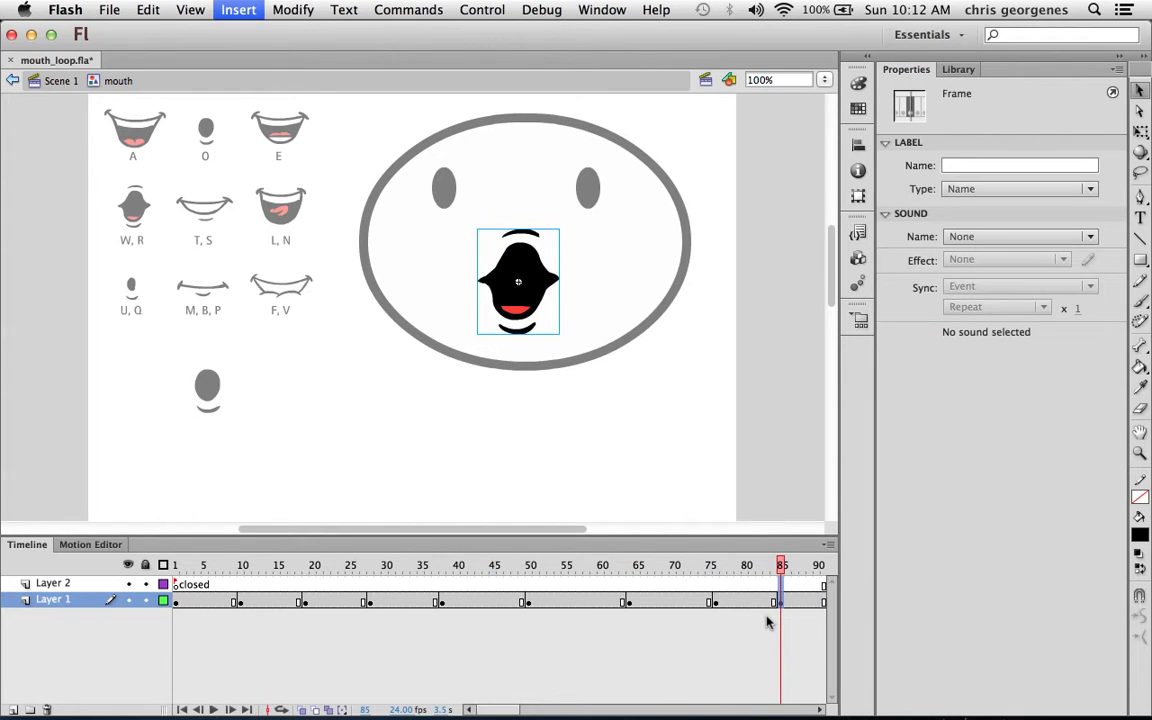
- Add a Layer 2 keyframe at frame 10 labelled 'OpenWide'
{"action": "left_click", "coordinate": [241, 584]}
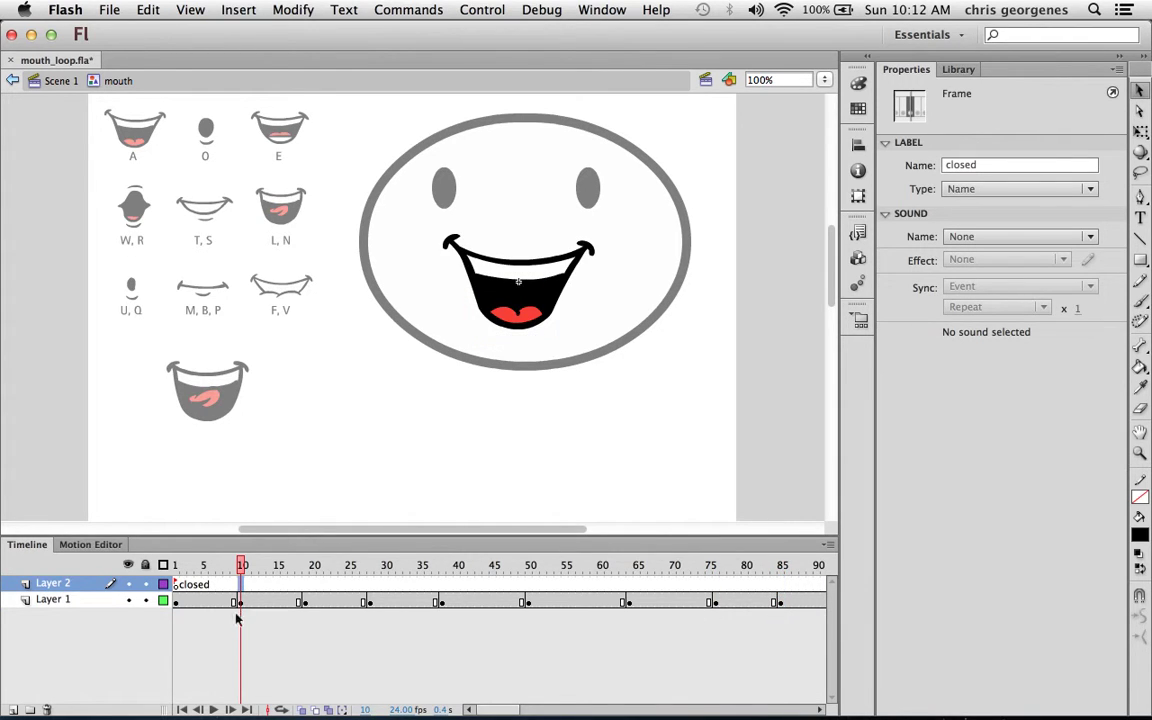
{"action": "key", "text": "F6"}
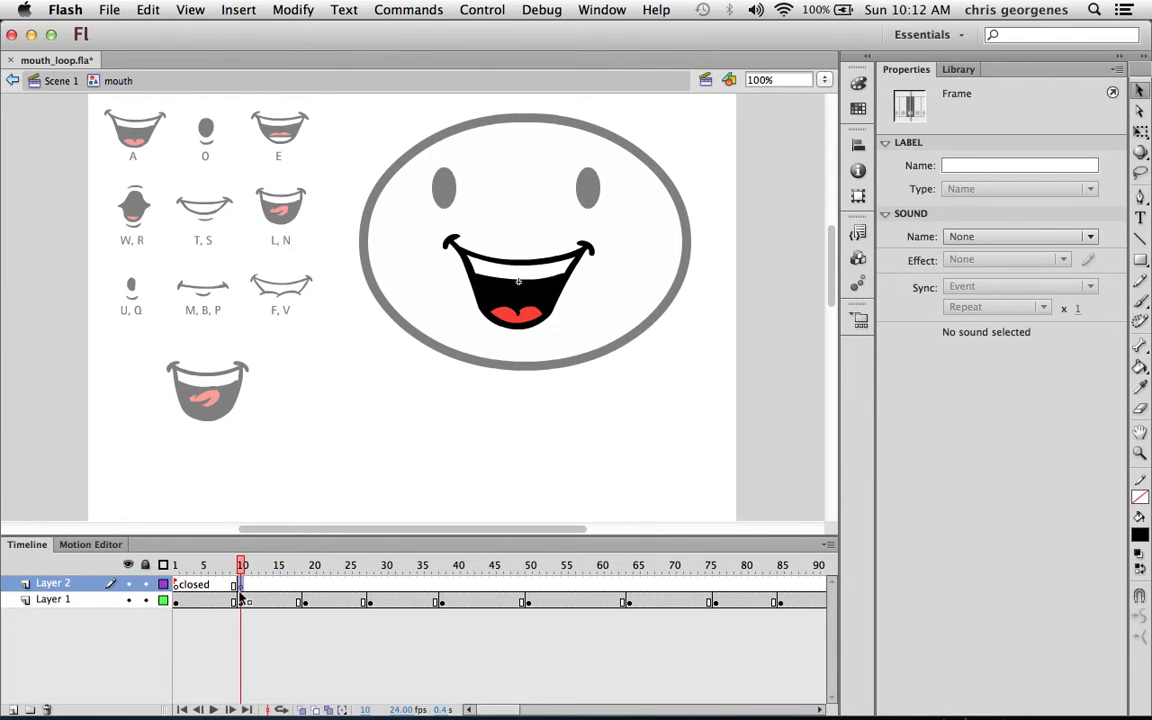
{"action": "left_click", "coordinate": [966, 166]}
{"action": "type", "text": "A"}
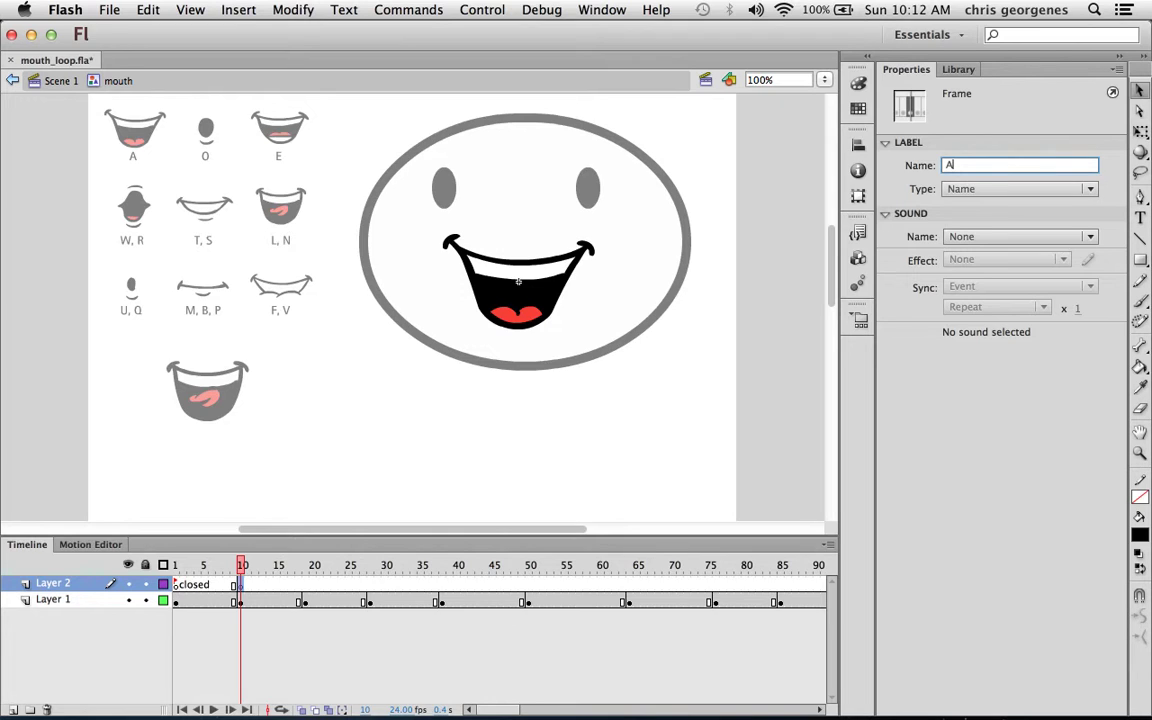
{"action": "key", "text": "super+z"}
{"action": "type", "text": "OpenWide"}
{"action": "left_click", "coordinate": [321, 497]}
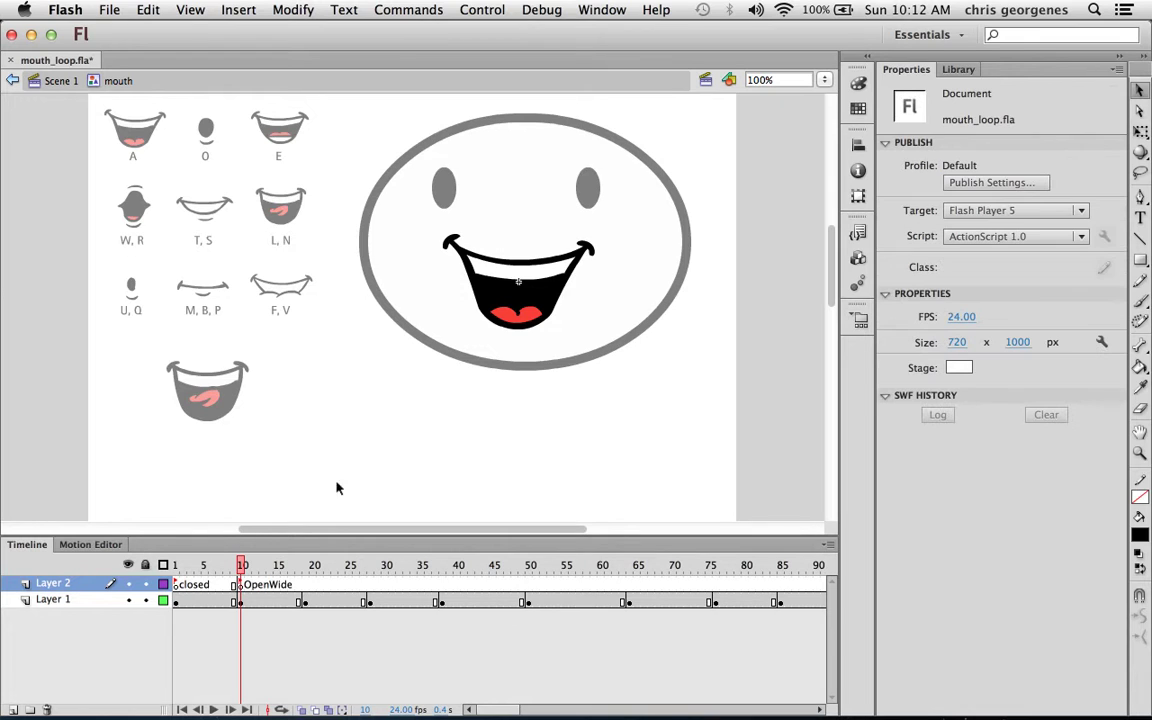
{"action": "left_click_drag", "start_coordinate": [240, 566], "coordinate": [282, 566]}
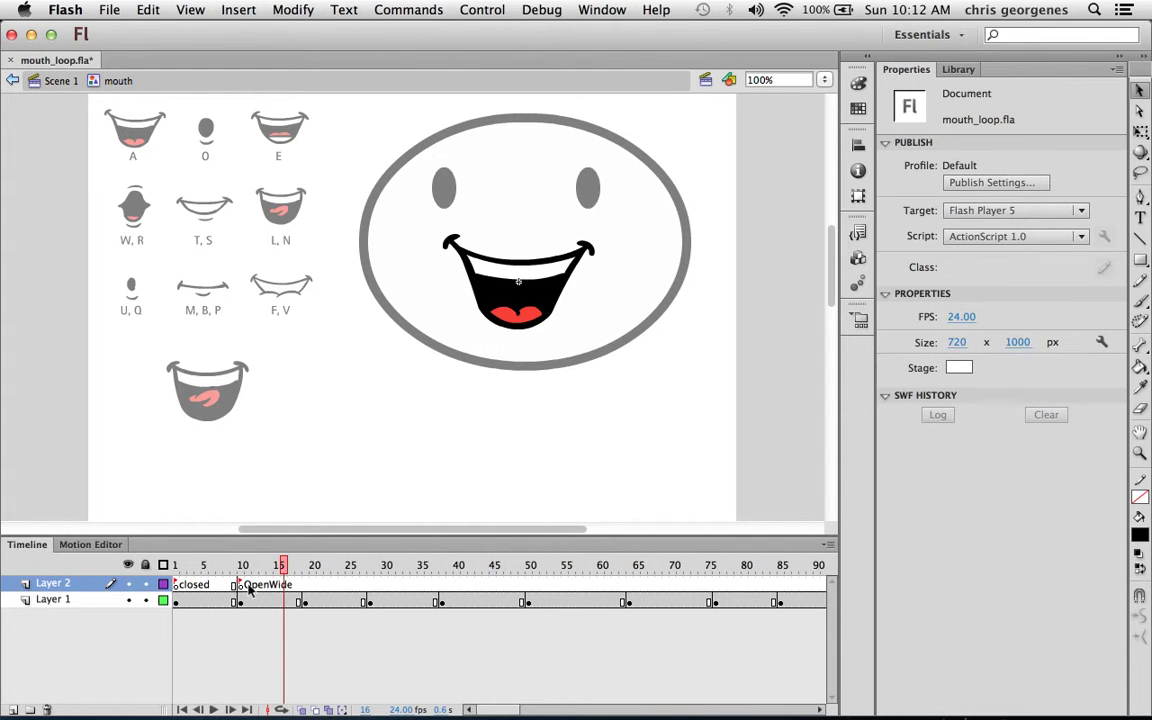
{"action": "left_click", "coordinate": [242, 585]}
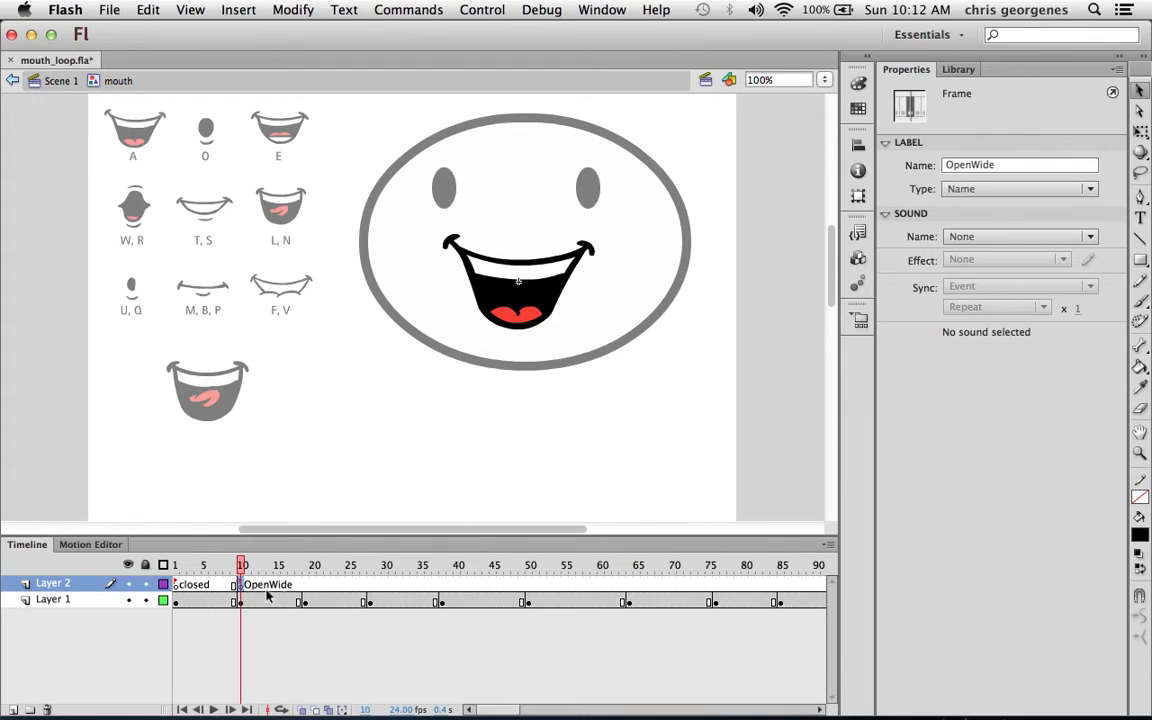
- Add a frame-19 keyframe labelled 'OpenMedium' and extend Layer 2 toward frame 50
{"action": "left_click", "coordinate": [304, 594]}
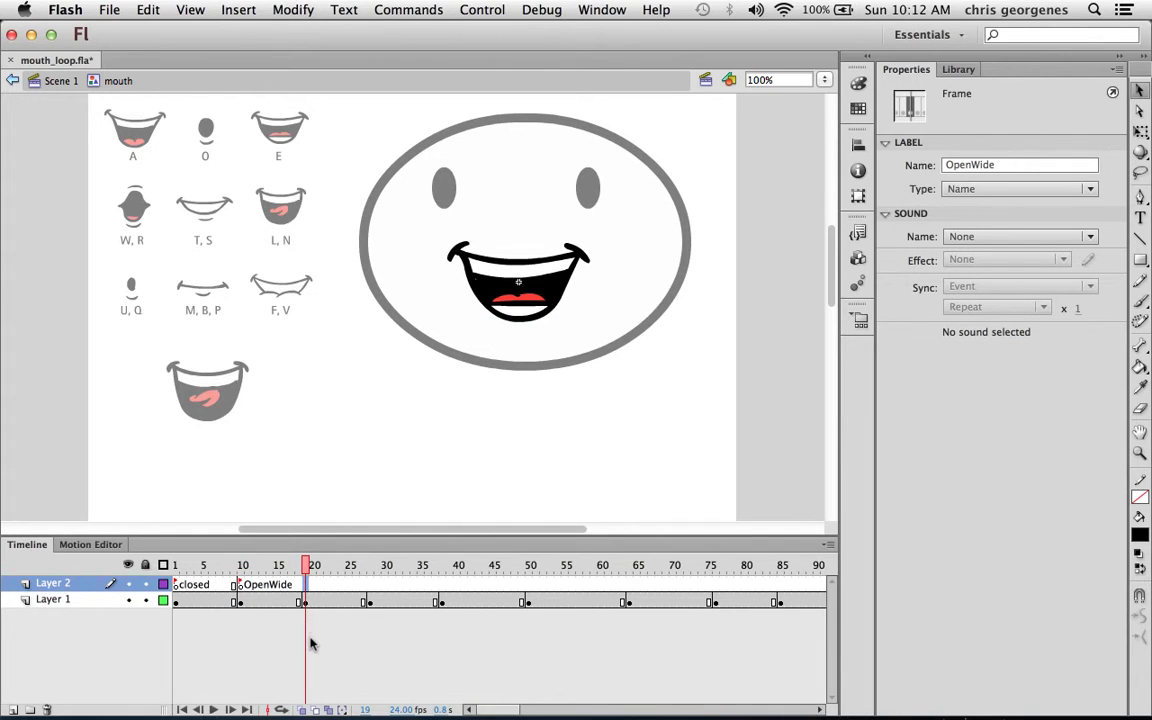
{"action": "key", "text": "F6"}
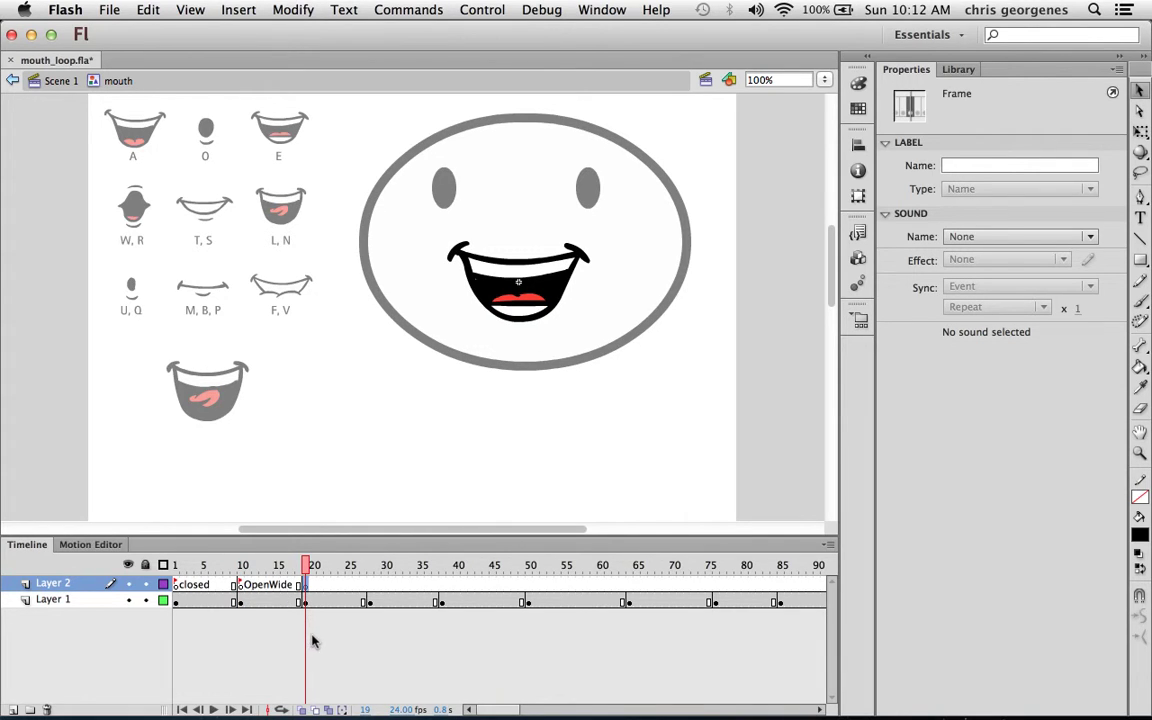
{"action": "left_click", "coordinate": [946, 165]}
{"action": "type", "text": "Open"}
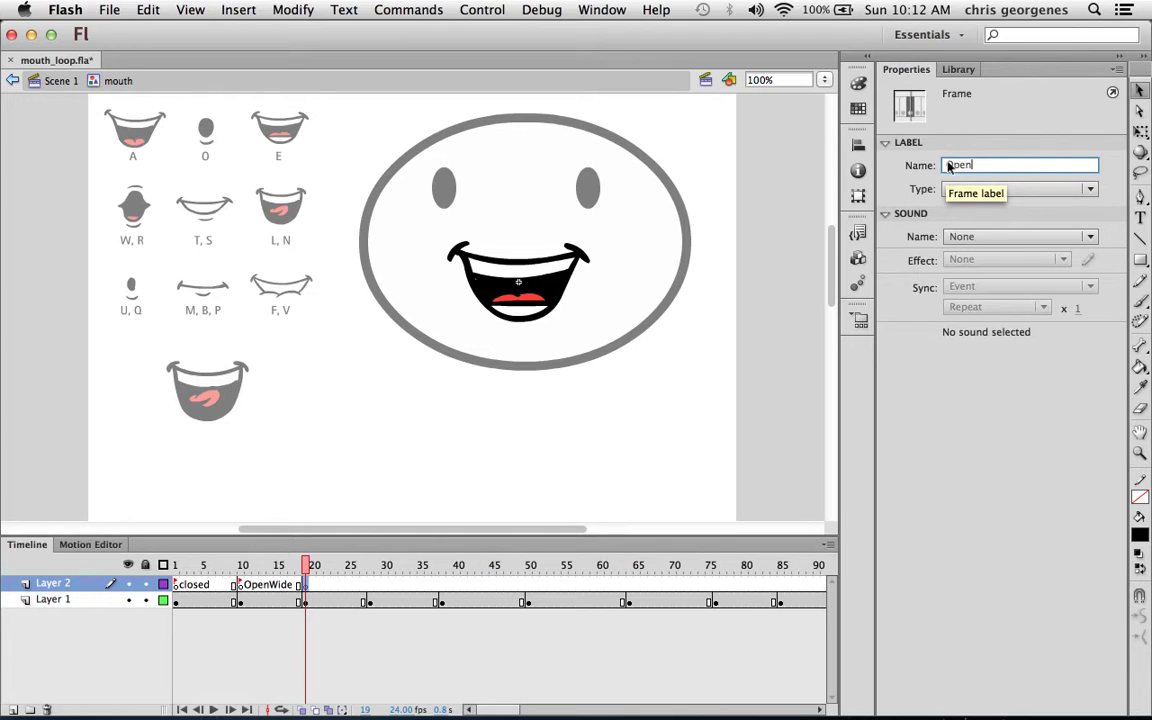
{"action": "type", "text": "Medium"}
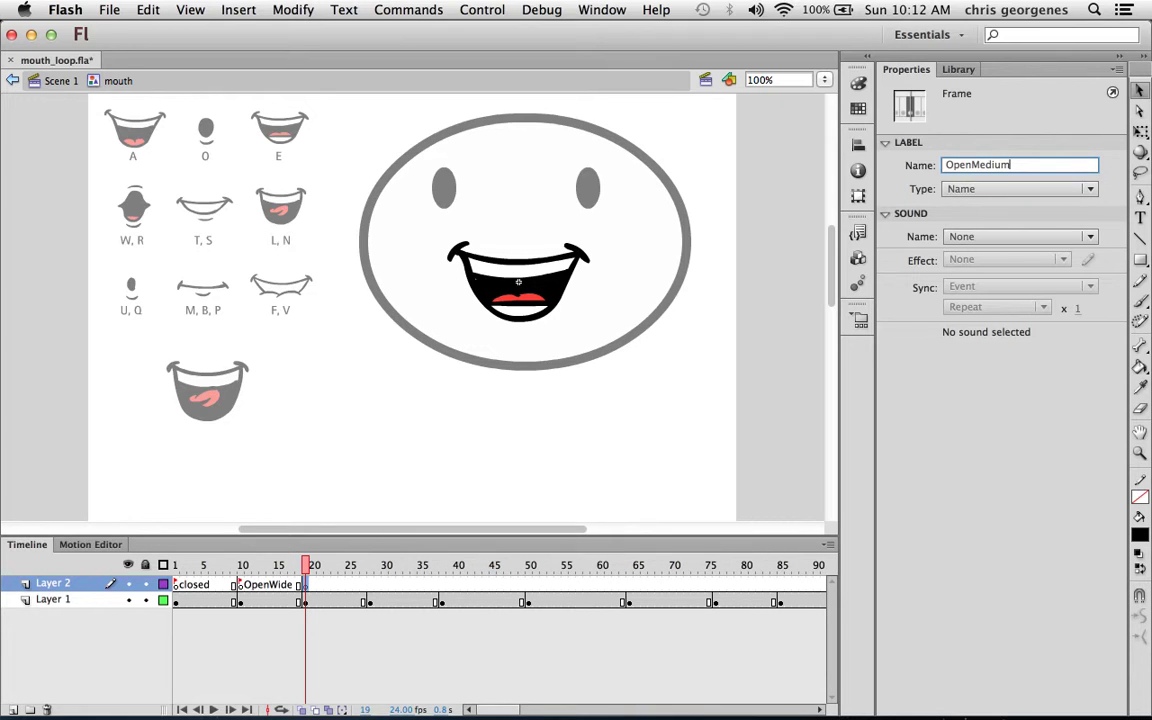
{"action": "left_click", "coordinate": [368, 587]}
{"action": "key", "text": "F5"}
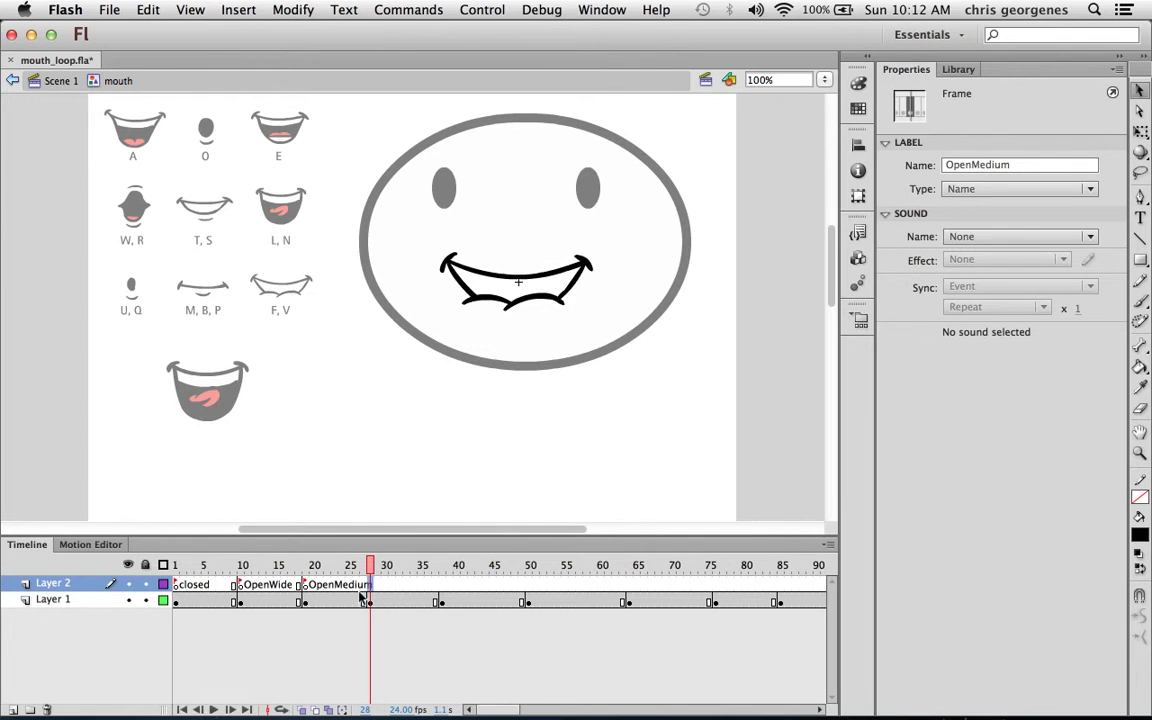
{"action": "key", "text": "F5"}
{"action": "key", "text": "F5"}
{"action": "key", "text": "F5"}
{"action": "key", "text": "F5"}
{"action": "key", "text": "F5"}
{"action": "key", "text": "F5"}
{"action": "key", "text": "F5"}
{"action": "key", "text": "F5"}
{"action": "key", "text": "F5"}
{"action": "key", "text": "F5"}
{"action": "key", "text": "F5"}
{"action": "key", "text": "F5"}
{"action": "key", "text": "F5"}
{"action": "key", "text": "F5"}
{"action": "key", "text": "F5"}
{"action": "key", "text": "F5"}
{"action": "key", "text": "F5"}
{"action": "key", "text": "F5"}
{"action": "key", "text": "F5"}
{"action": "key", "text": "F5"}
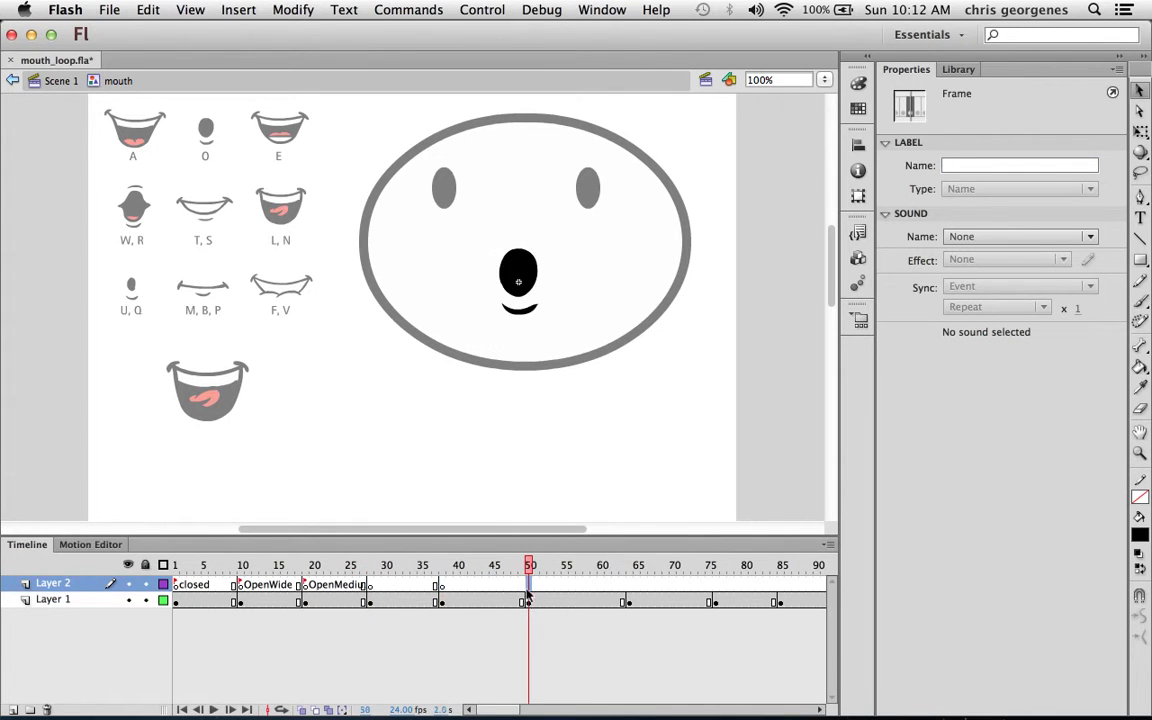
- Insert Layer 2 keyframes at frames 64, 76 and 85
{"action": "left_click", "coordinate": [628, 585]}
{"action": "key", "text": "F6"}
{"action": "left_click", "coordinate": [712, 585]}
{"action": "key", "text": "F6"}
{"action": "left_click", "coordinate": [776, 585]}
{"action": "key", "text": "F6"}
{"action": "double_click", "coordinate": [1006, 56]}
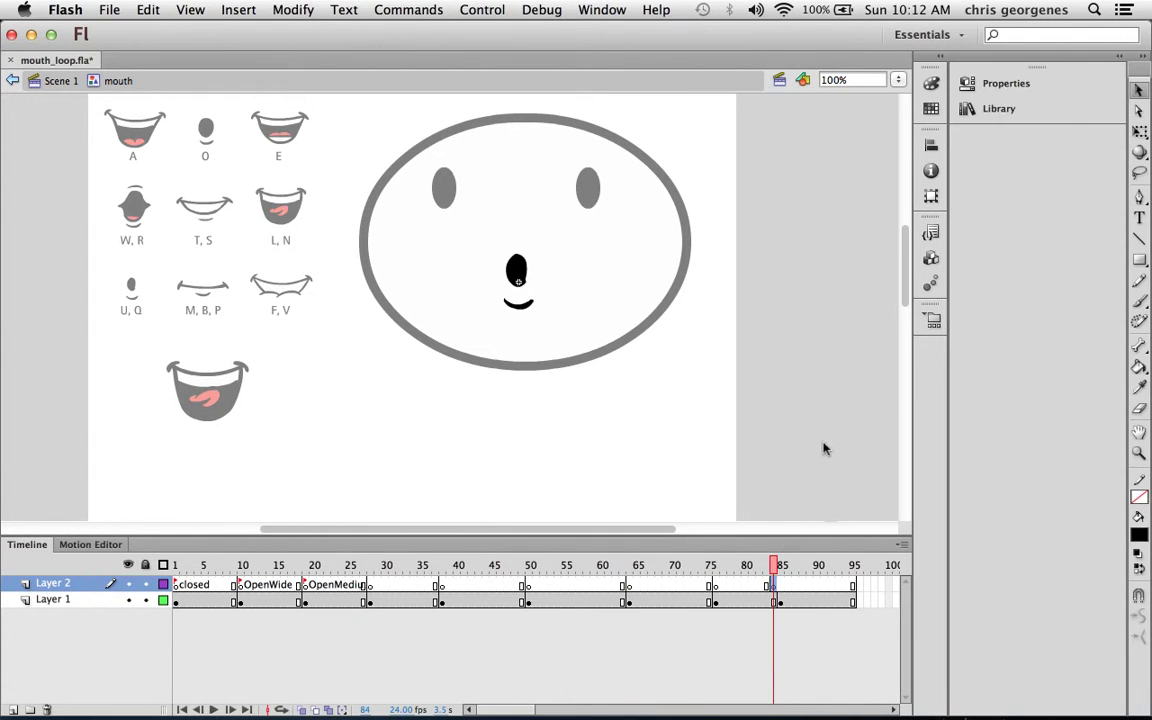
{"action": "left_click_drag", "start_coordinate": [775, 566], "coordinate": [370, 567]}
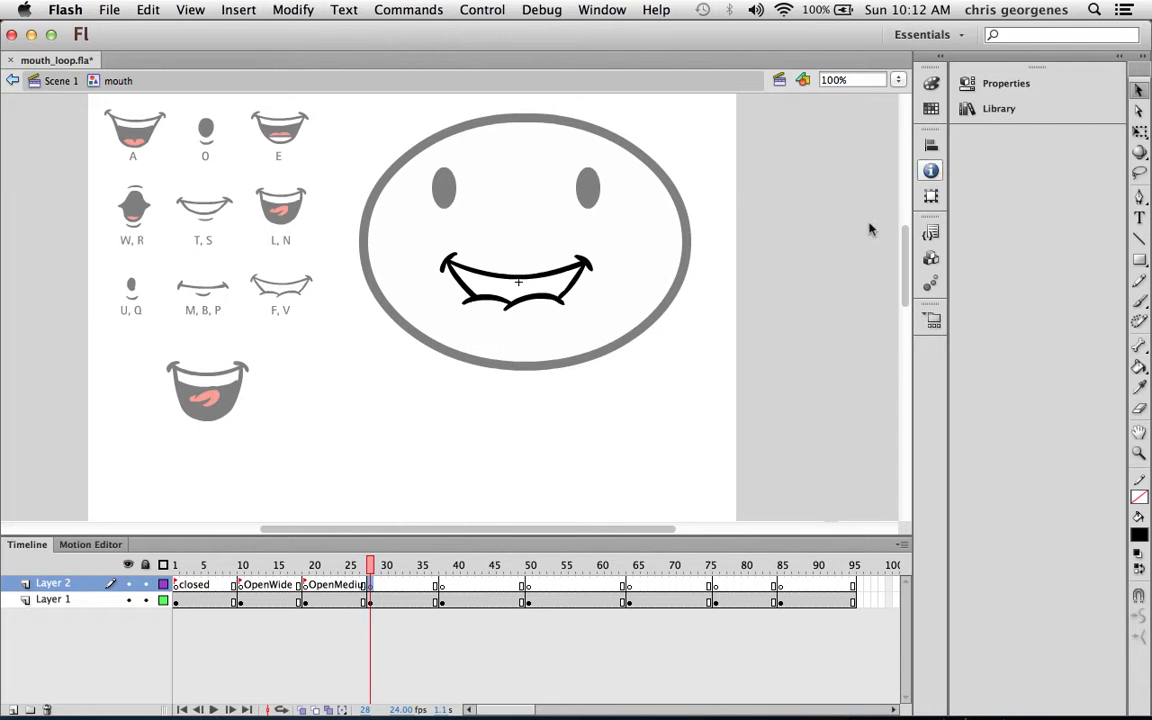
{"action": "left_click", "coordinate": [1003, 86]}
{"action": "double_click", "coordinate": [1006, 57]}
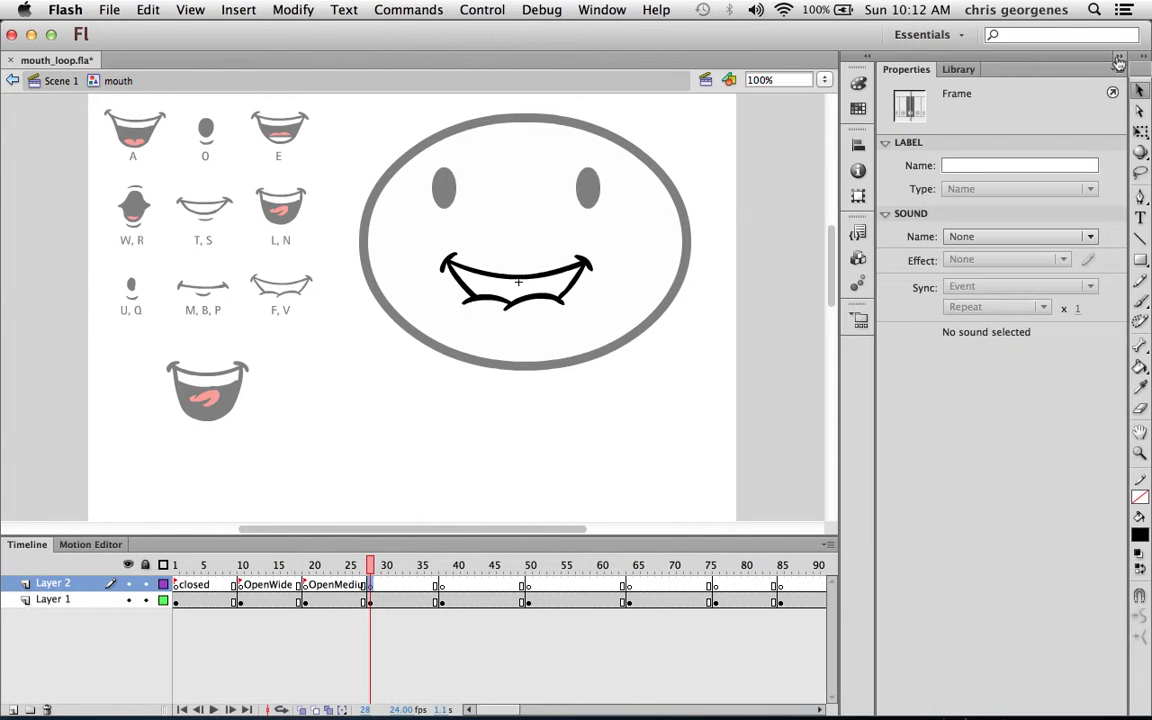
- Label the keyframes at frames 28, 38 and 50 'F', 'L' and 'OOOOooo'
{"action": "left_click", "coordinate": [985, 165]}
{"action": "type", "text": "F"}
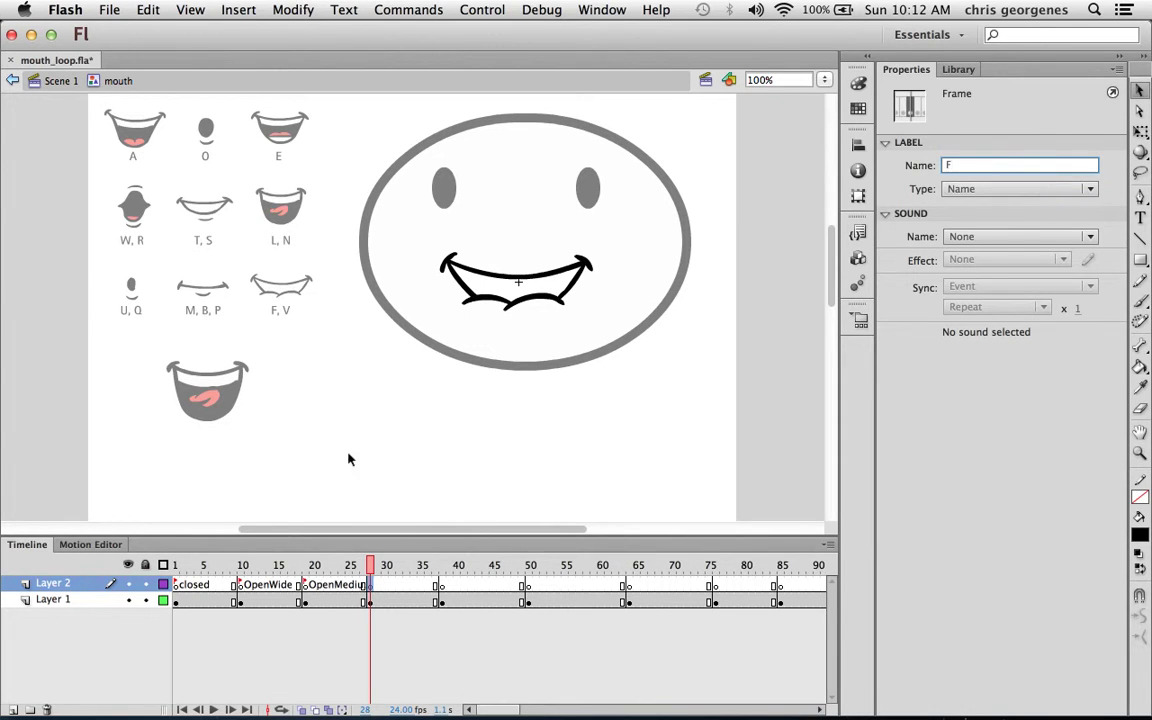
{"action": "left_click", "coordinate": [441, 587]}
{"action": "left_click", "coordinate": [977, 165]}
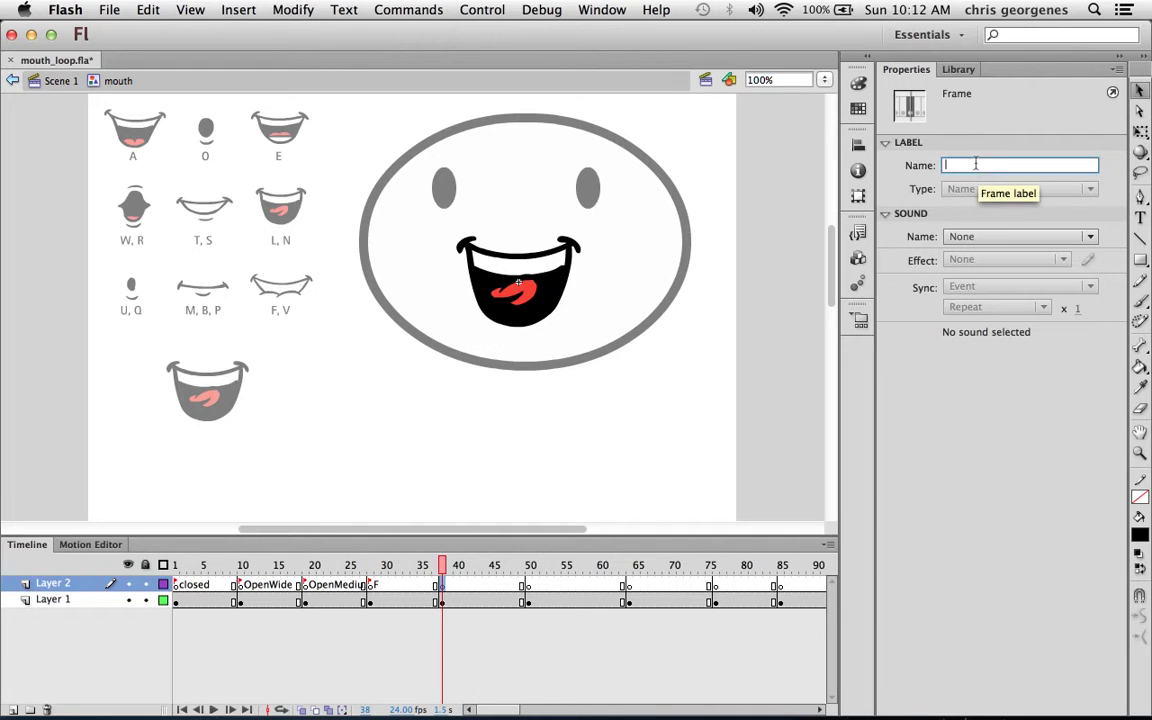
{"action": "type", "text": "L"}
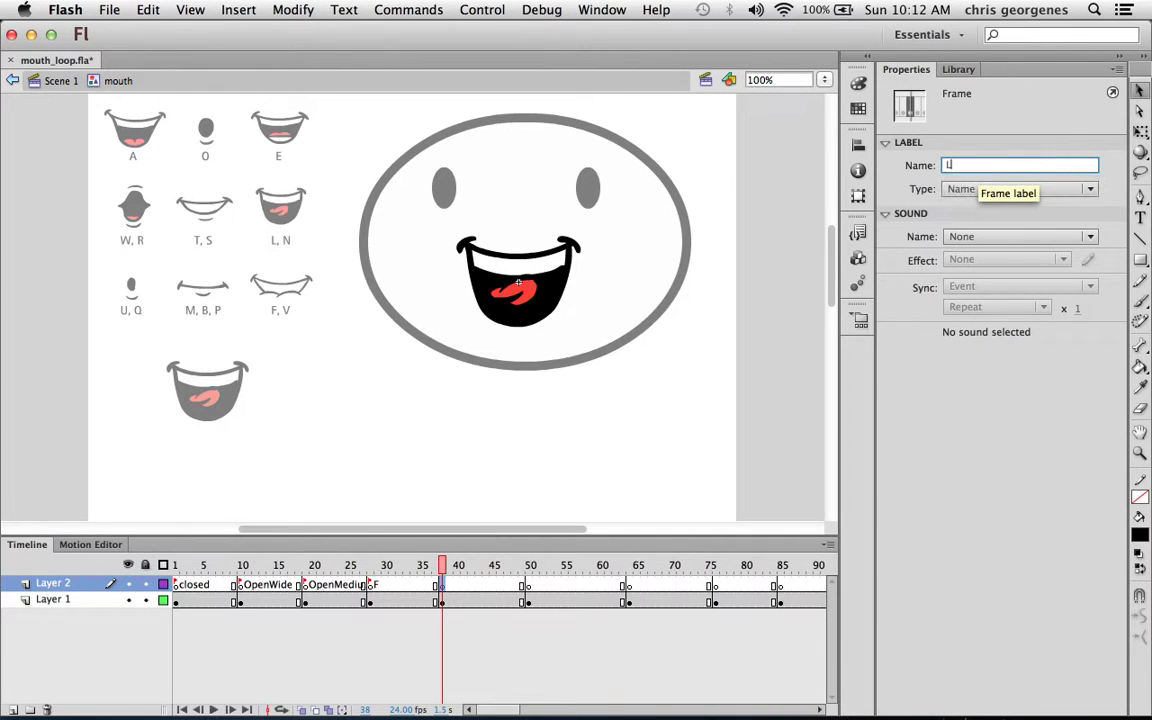
{"action": "left_click", "coordinate": [530, 590]}
{"action": "left_click", "coordinate": [968, 166]}
{"action": "type", "text": "OOOOooo"}
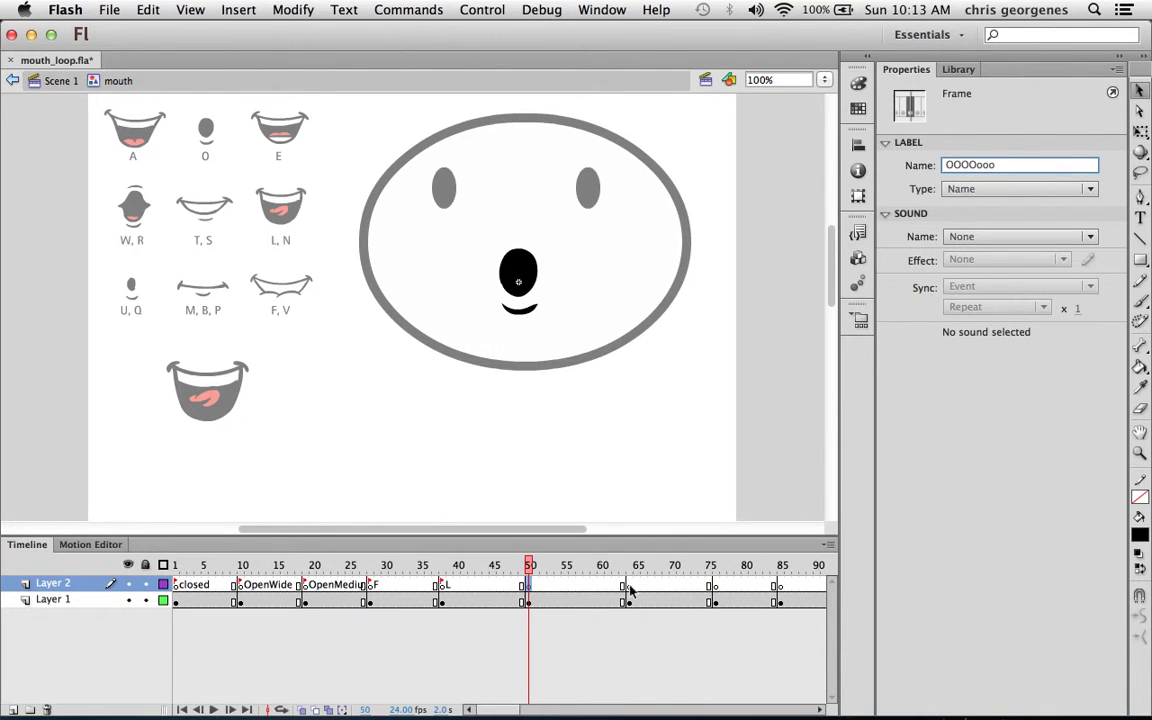
{"action": "left_click", "coordinate": [629, 587]}
- Label frames 64, 76 and 85 'Sssss', 'ooo' and 'W', then preview back to frame 1
{"action": "left_click", "coordinate": [966, 166]}
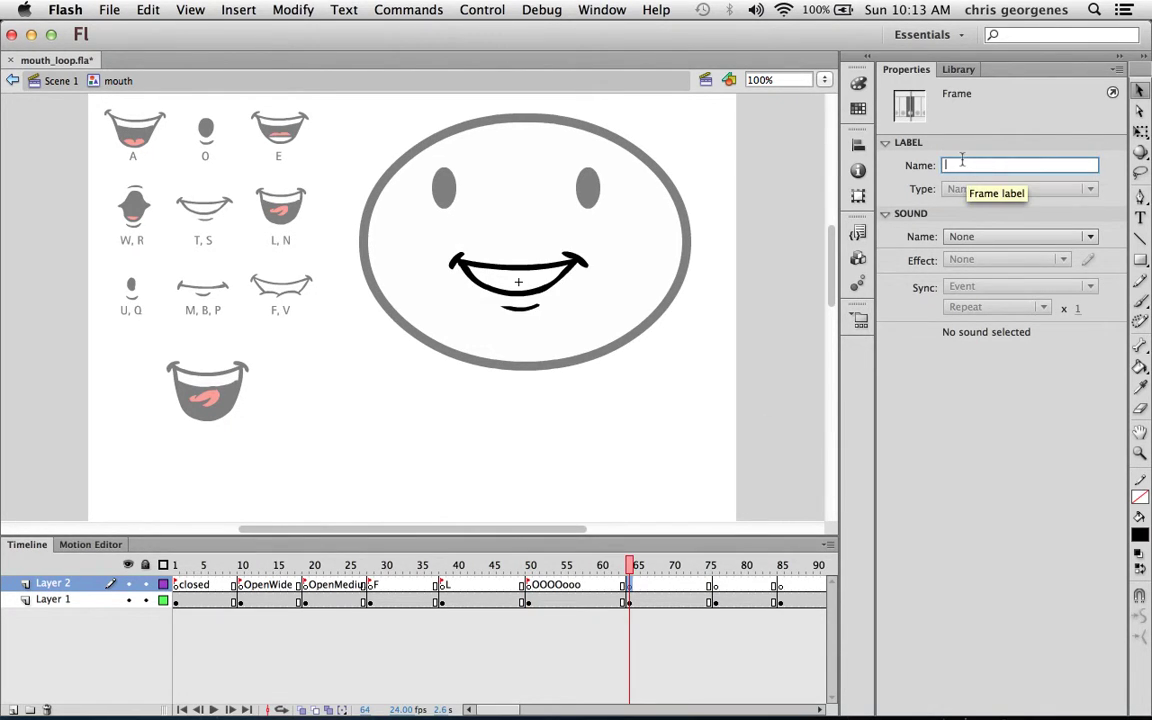
{"action": "type", "text": "S"}
{"action": "type", "text": "m"}
{"action": "key", "text": "super+z"}
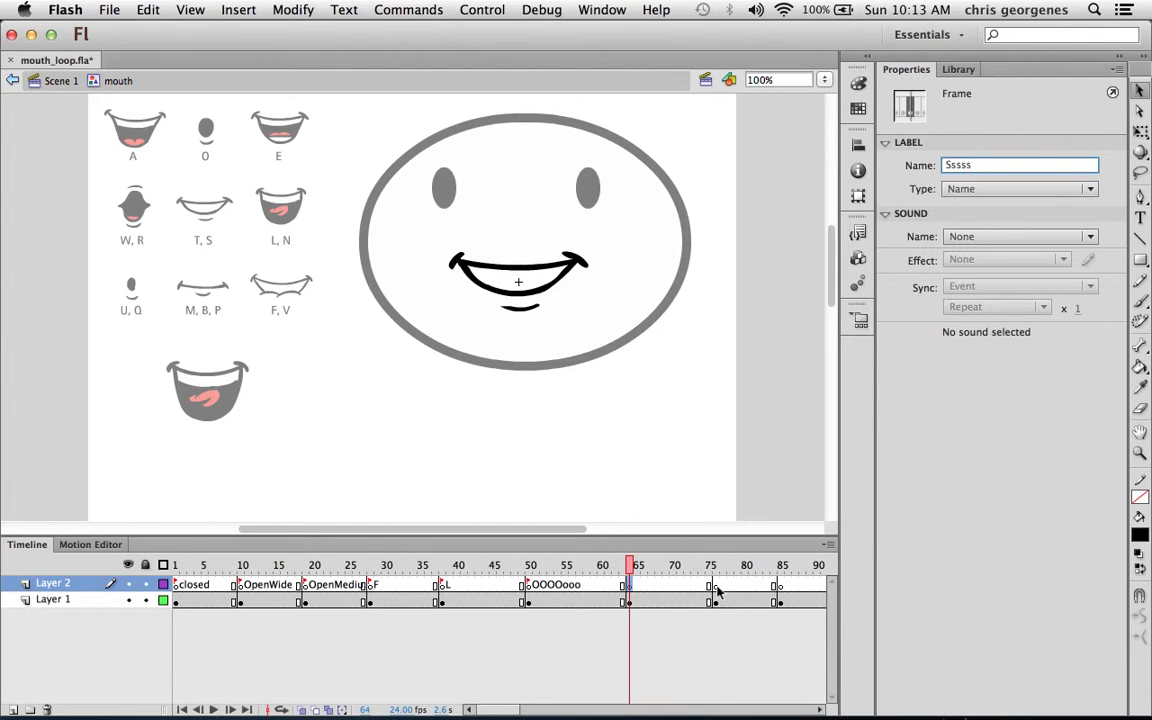
{"action": "left_click", "coordinate": [716, 591]}
{"action": "left_click", "coordinate": [962, 165]}
{"action": "type", "text": "ooo"}
{"action": "left_click", "coordinate": [781, 585]}
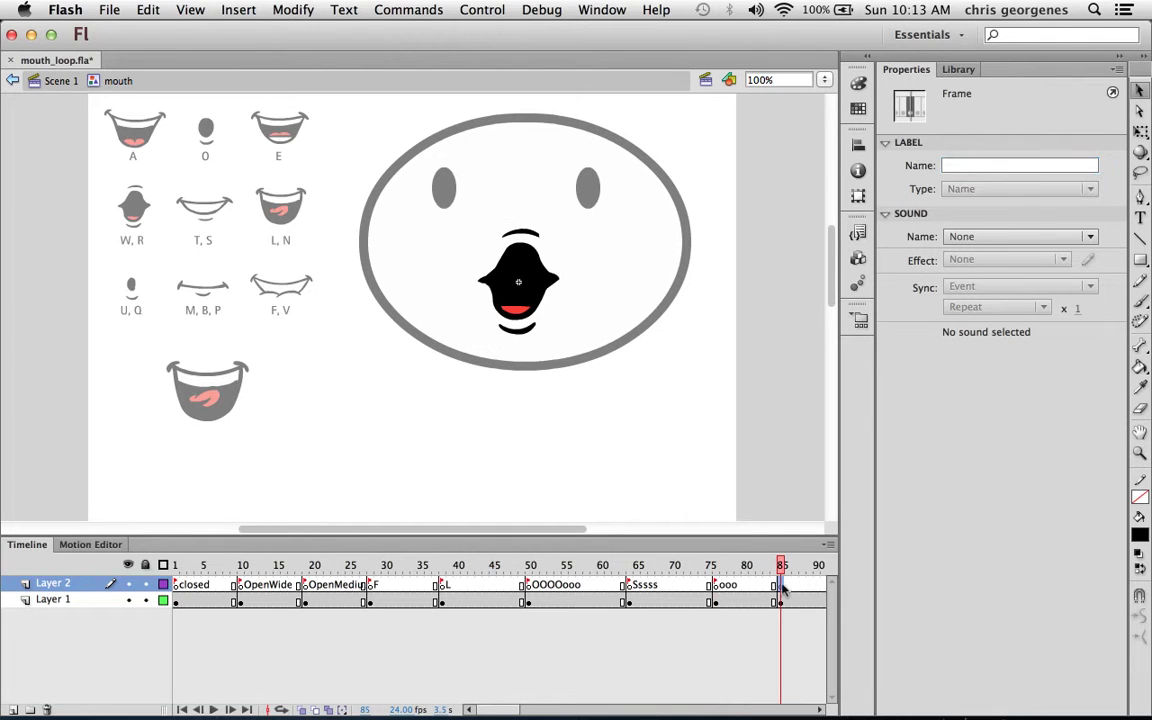
{"action": "left_click", "coordinate": [980, 165]}
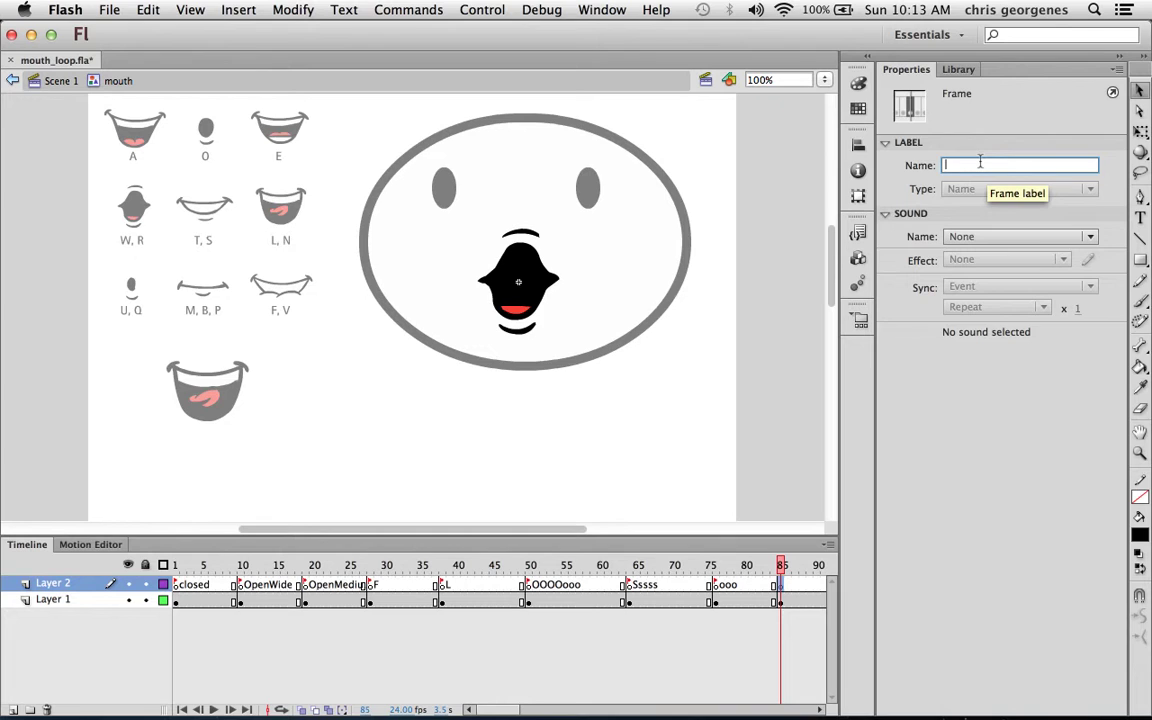
{"action": "type", "text": "W"}
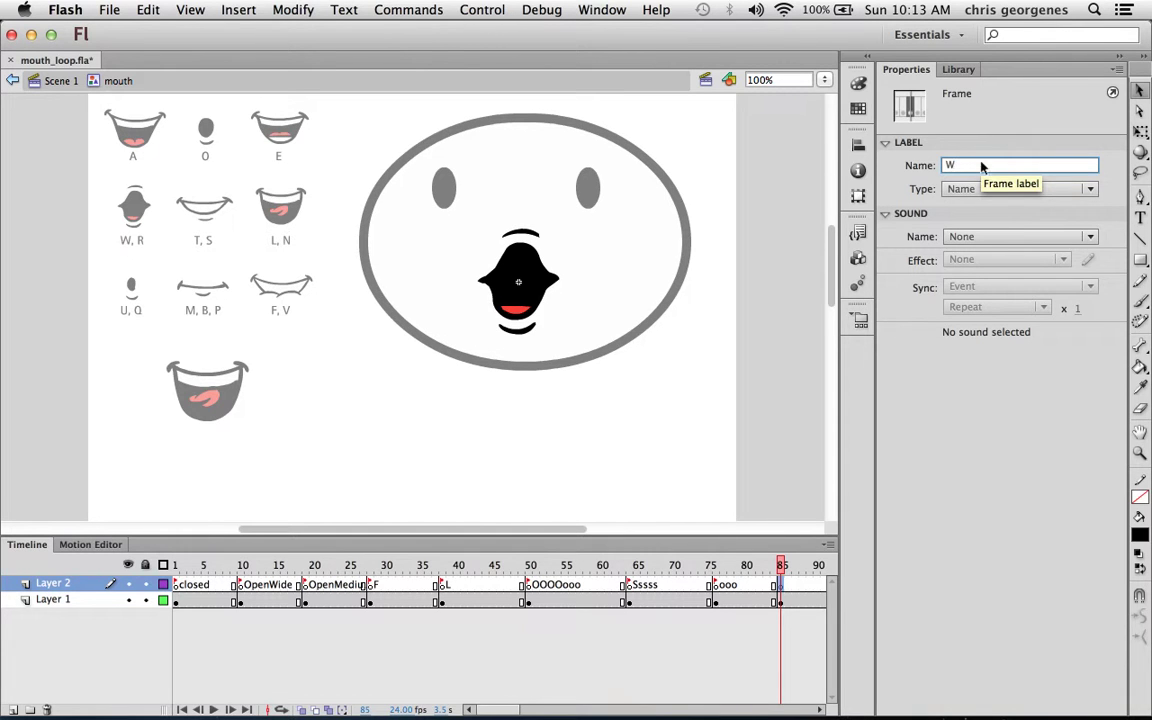
{"action": "left_click_drag", "start_coordinate": [781, 566], "coordinate": [152, 504]}
- Return to Scene 1 and open Window > Other Panels to reach FrameSync
{"action": "left_click", "coordinate": [58, 81]}
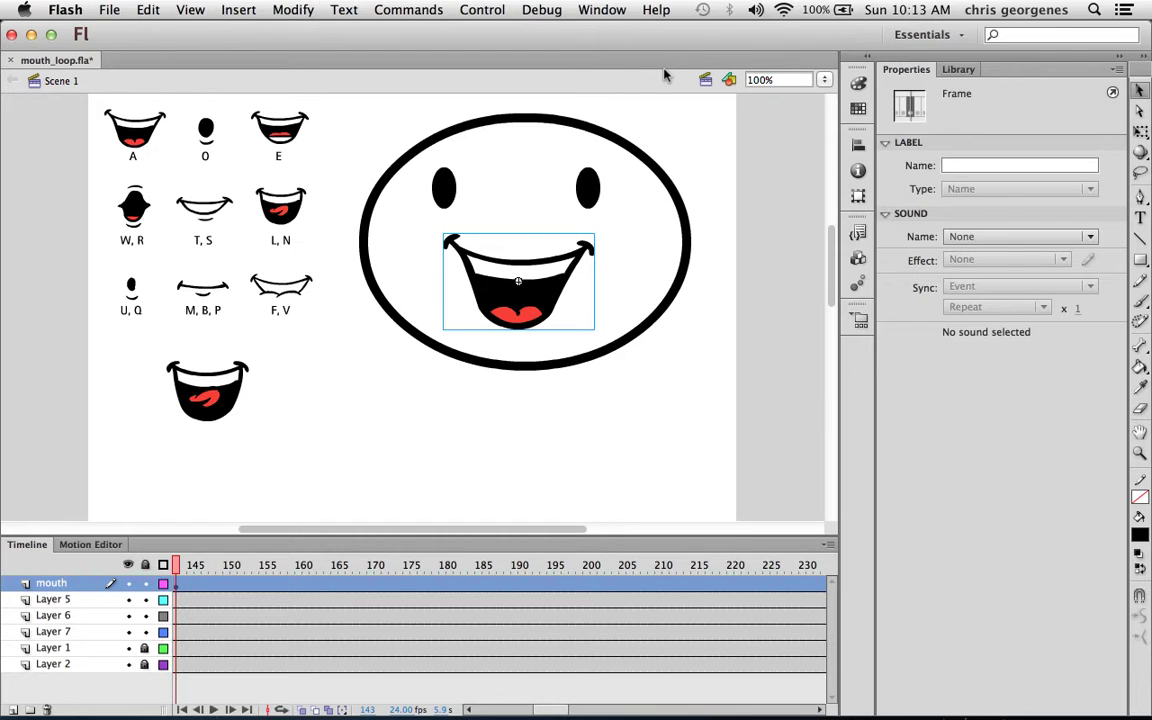
{"action": "left_click", "coordinate": [604, 10]}
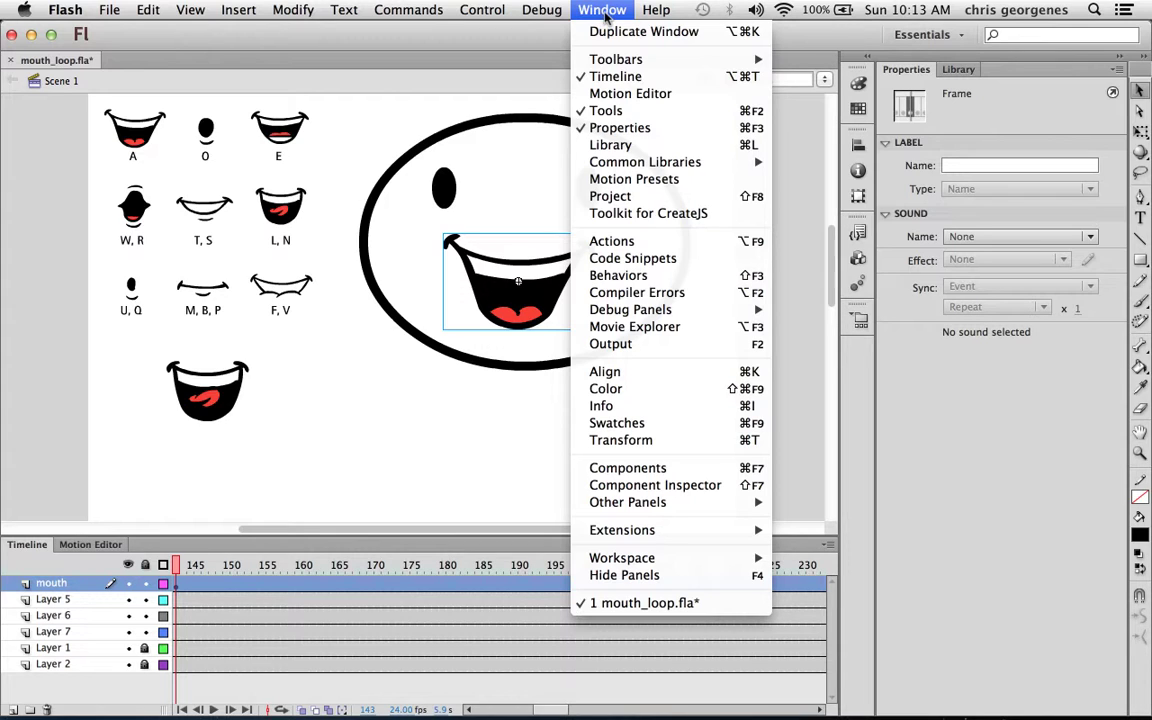
{"action": "mouse_move", "coordinate": [676, 512]}
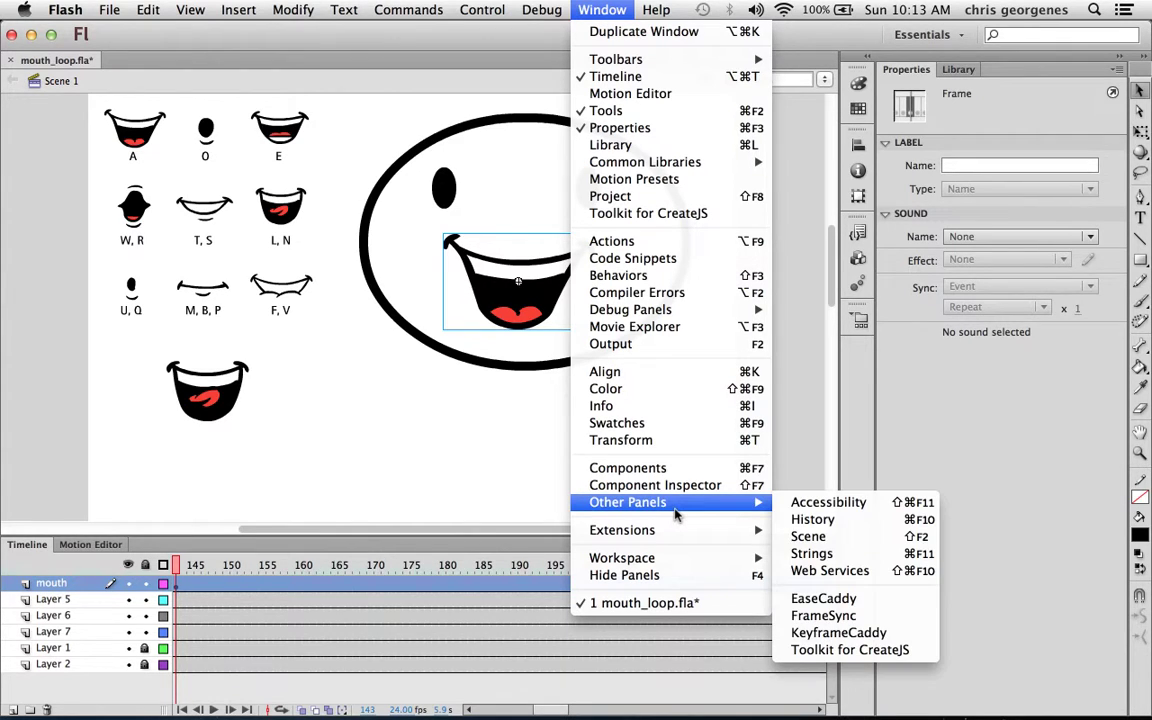
- Open FrameSync and preview the closed, OpenWide, OpenMedium, F and L mouth shapes
{"action": "left_click", "coordinate": [806, 615]}
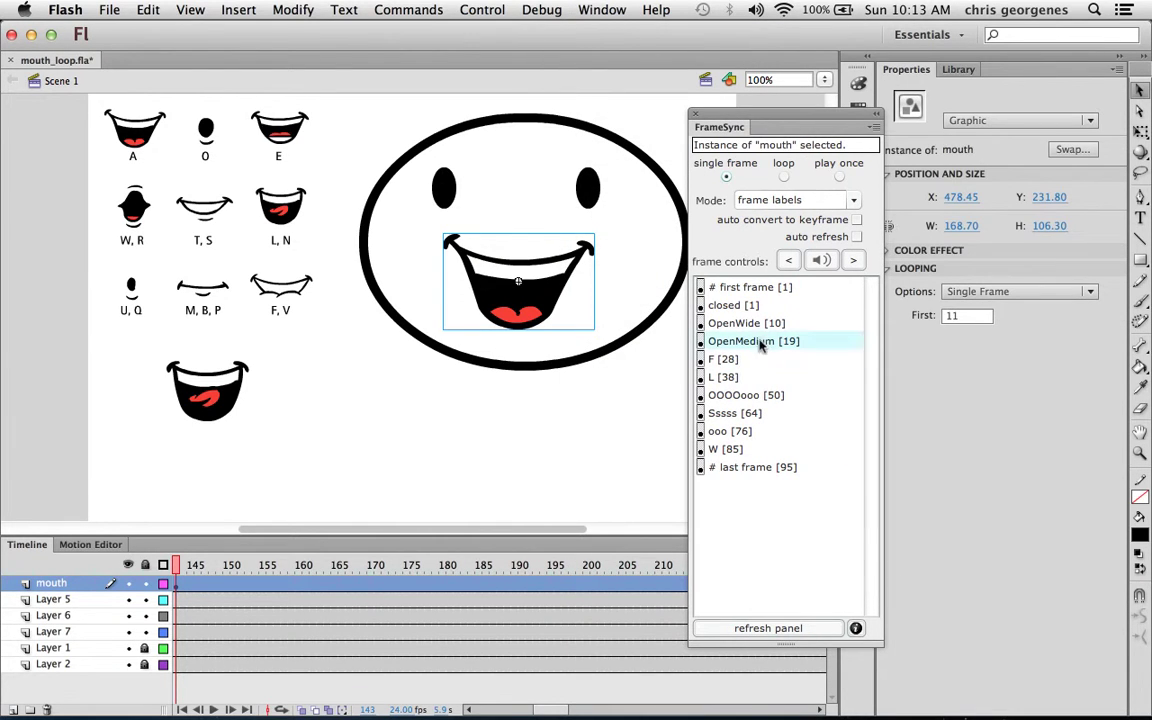
{"action": "left_click_drag", "start_coordinate": [699, 114], "coordinate": [710, 108]}
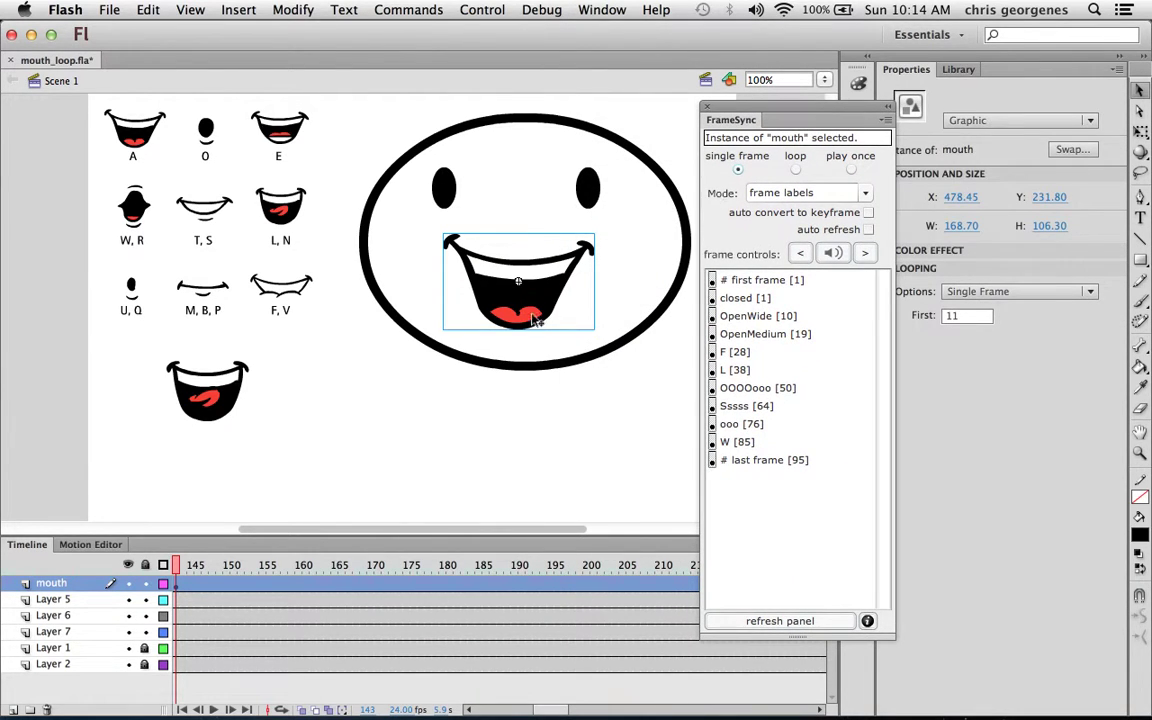
{"action": "left_click", "coordinate": [730, 281]}
{"action": "left_click", "coordinate": [752, 317]}
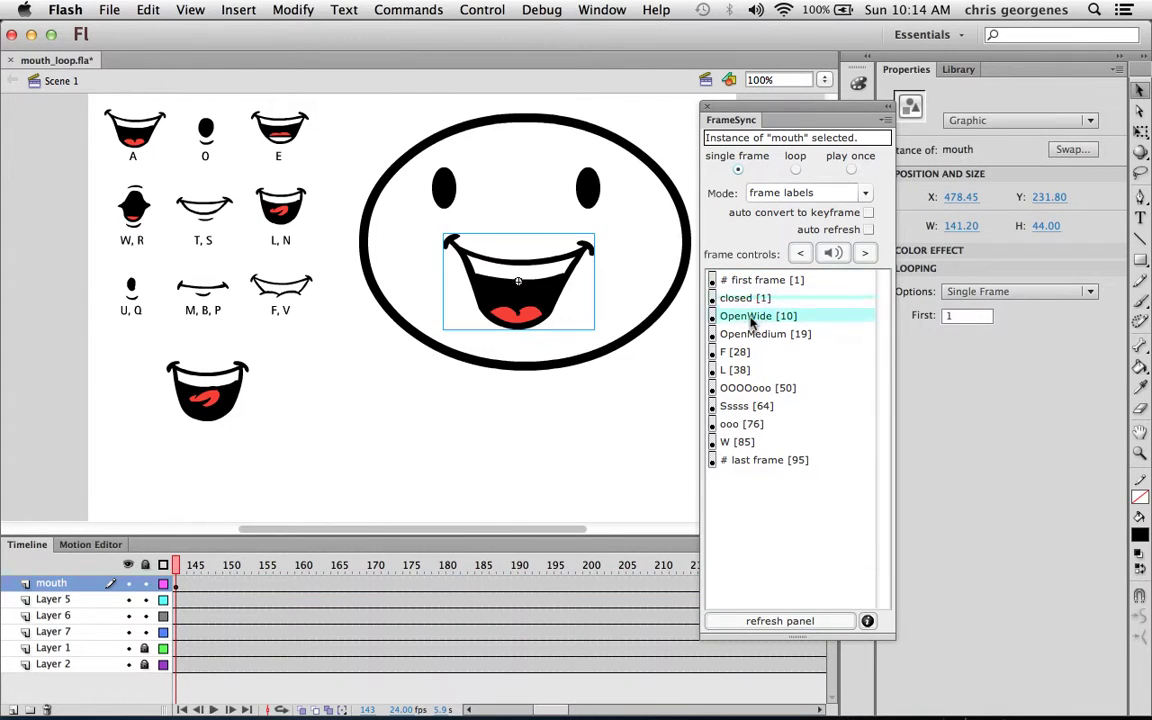
{"action": "left_click", "coordinate": [748, 335]}
{"action": "left_click", "coordinate": [742, 353]}
{"action": "left_click", "coordinate": [738, 371]}
- Preview the OOOOooo, Sssss, ooo, W and last-frame shapes, then open the mouth symbol at frame 1
{"action": "left_click", "coordinate": [740, 389]}
{"action": "left_click", "coordinate": [739, 407]}
{"action": "left_click", "coordinate": [738, 425]}
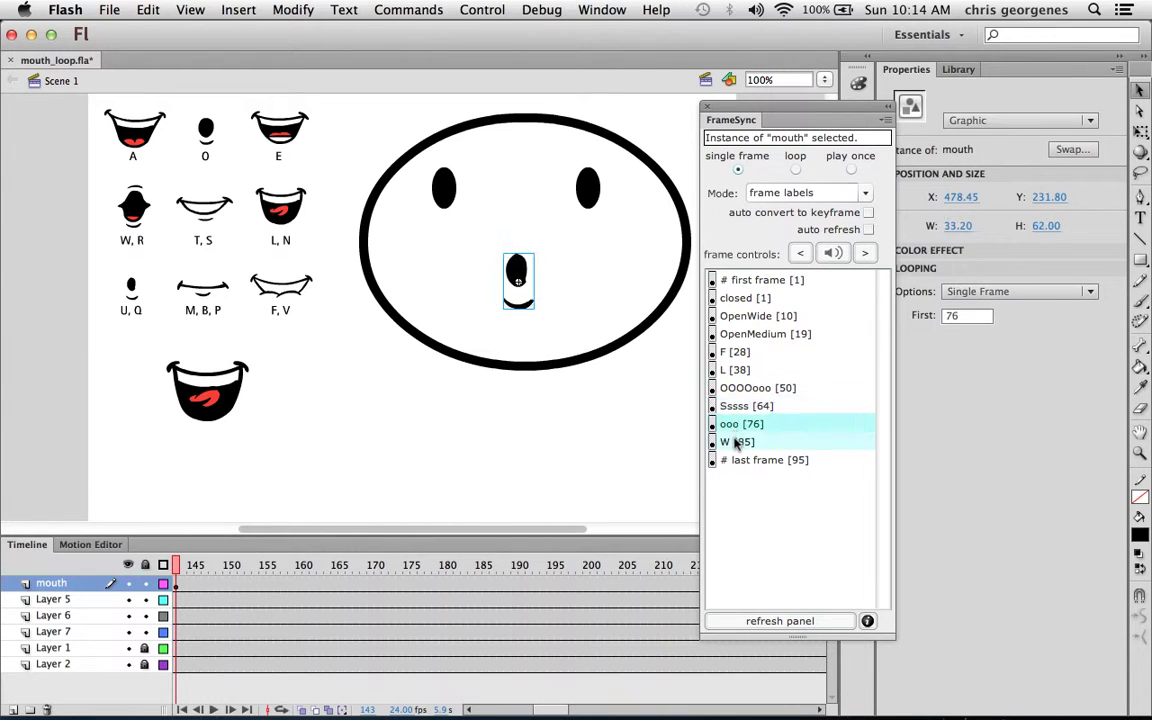
{"action": "left_click", "coordinate": [737, 442]}
{"action": "left_click", "coordinate": [745, 460]}
{"action": "double_click", "coordinate": [486, 258]}
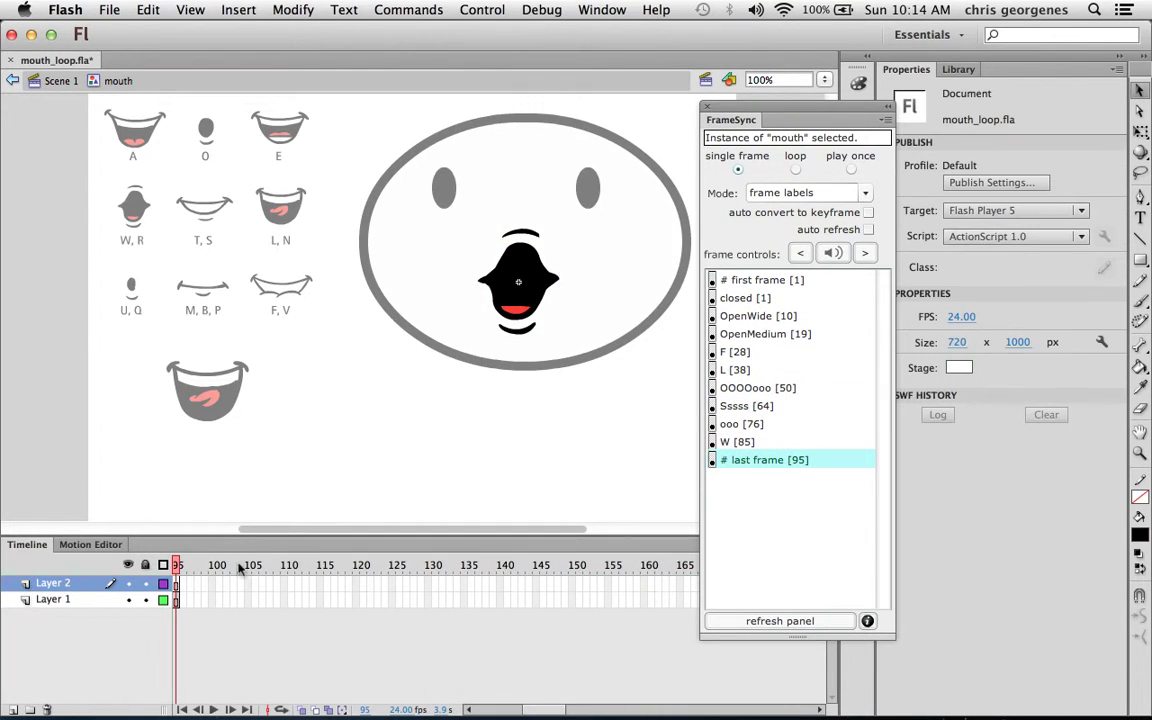
{"action": "mouse_move", "coordinate": [181, 566]}
{"action": "left_mouse_down"}
{"action": "mouse_move", "coordinate": [160, 566]}
{"action": "mouse_move", "coordinate": [176, 566]}
{"action": "left_mouse_up"}
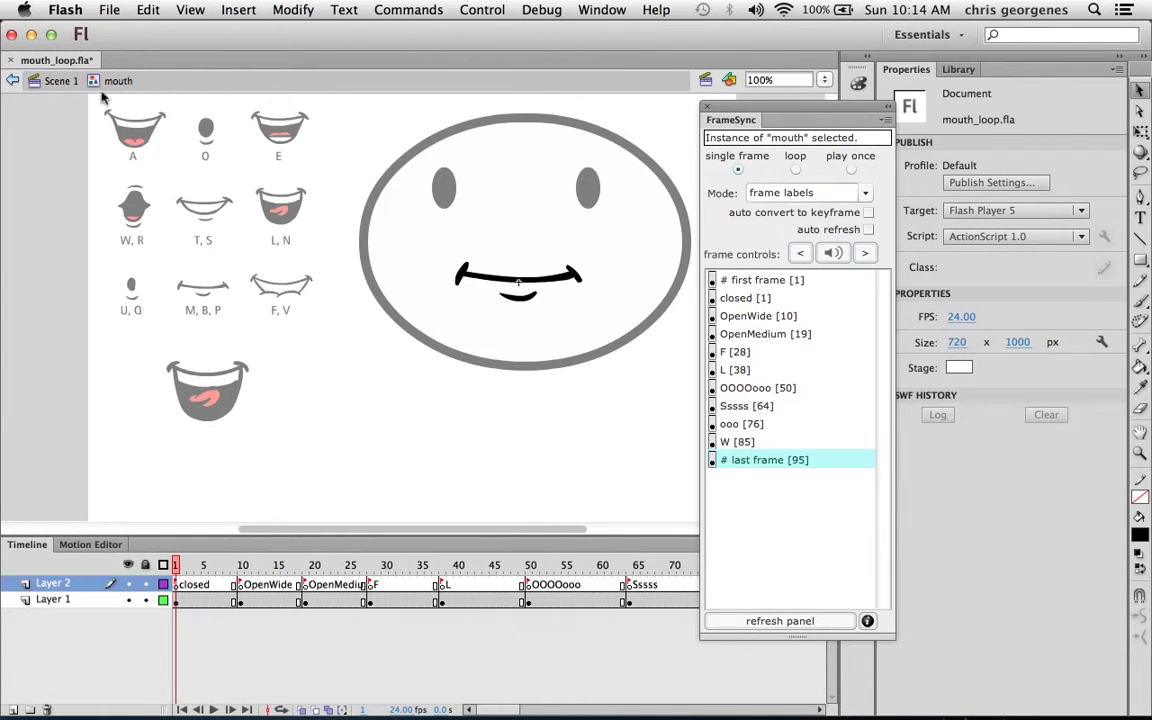
- Return to Scene 1 and enable FrameSync's auto convert to keyframe and auto refresh
{"action": "left_click", "coordinate": [60, 80]}
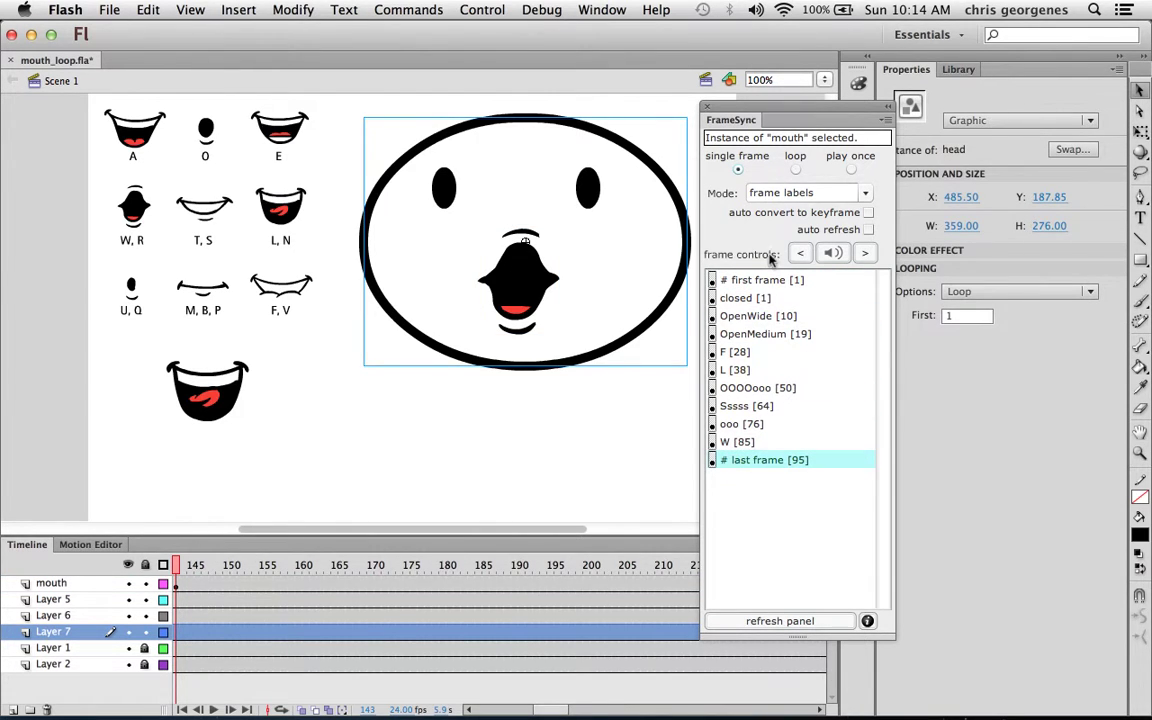
{"action": "left_click", "coordinate": [869, 214]}
{"action": "left_click", "coordinate": [869, 230]}
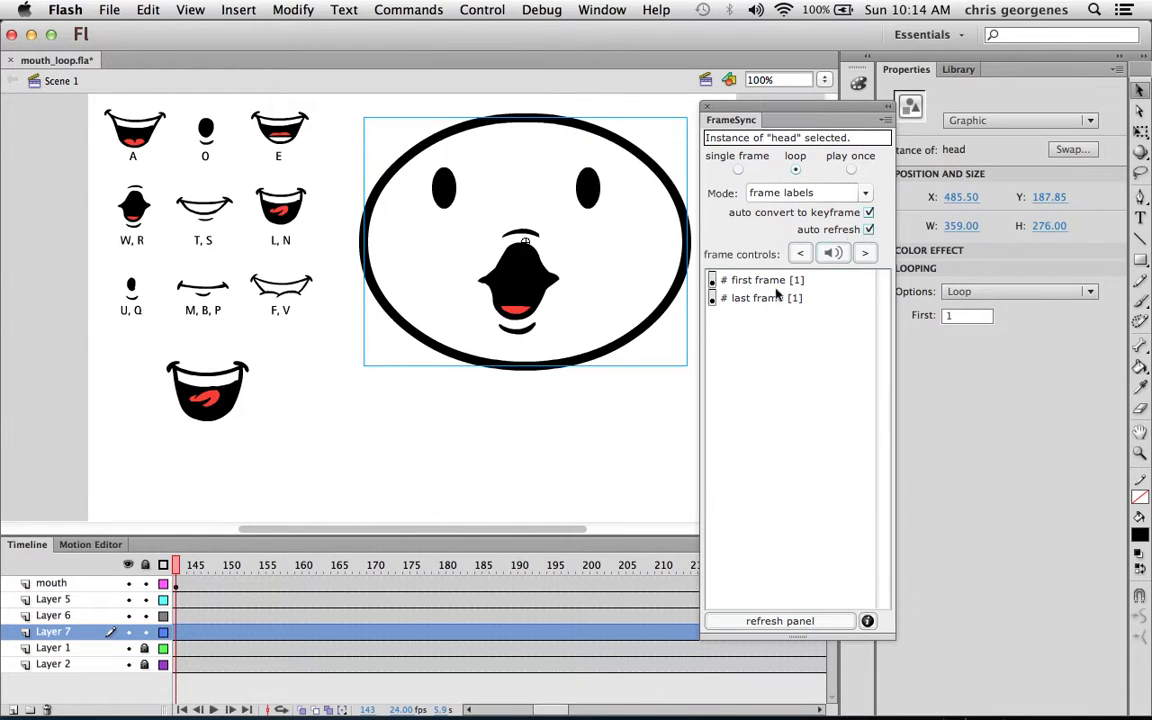
- Select the mouth, head and right eye instances, ending with the mouth selected
{"action": "left_click", "coordinate": [525, 292]}
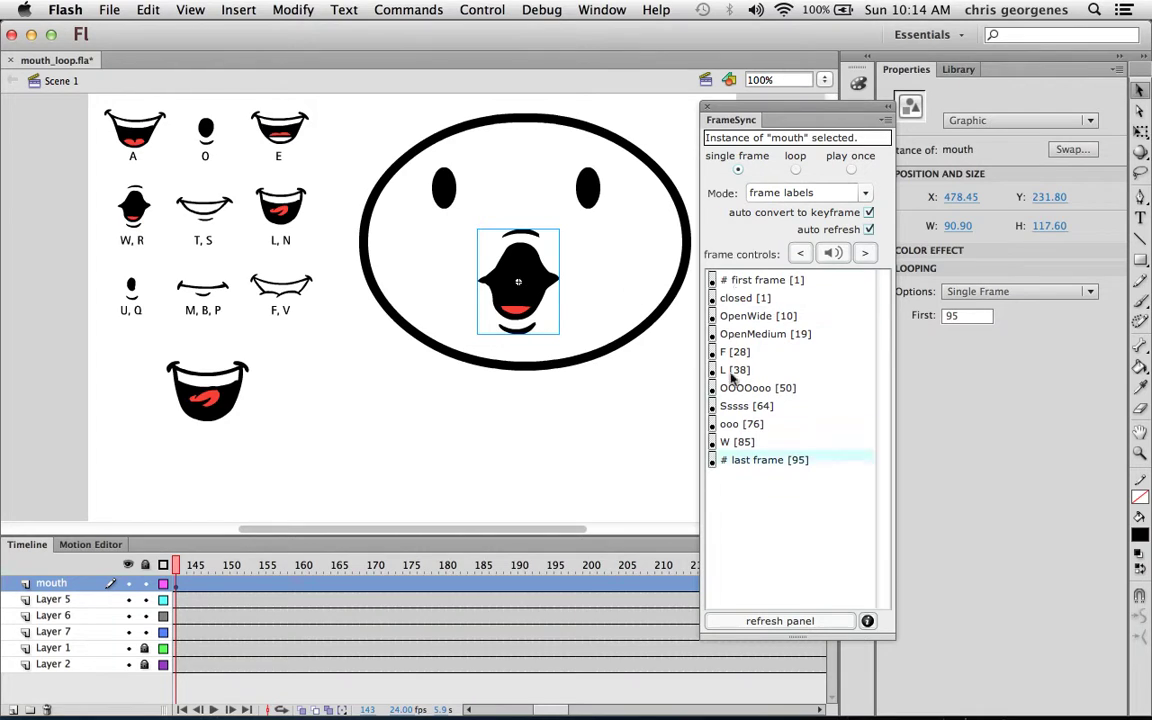
{"action": "left_click", "coordinate": [614, 300]}
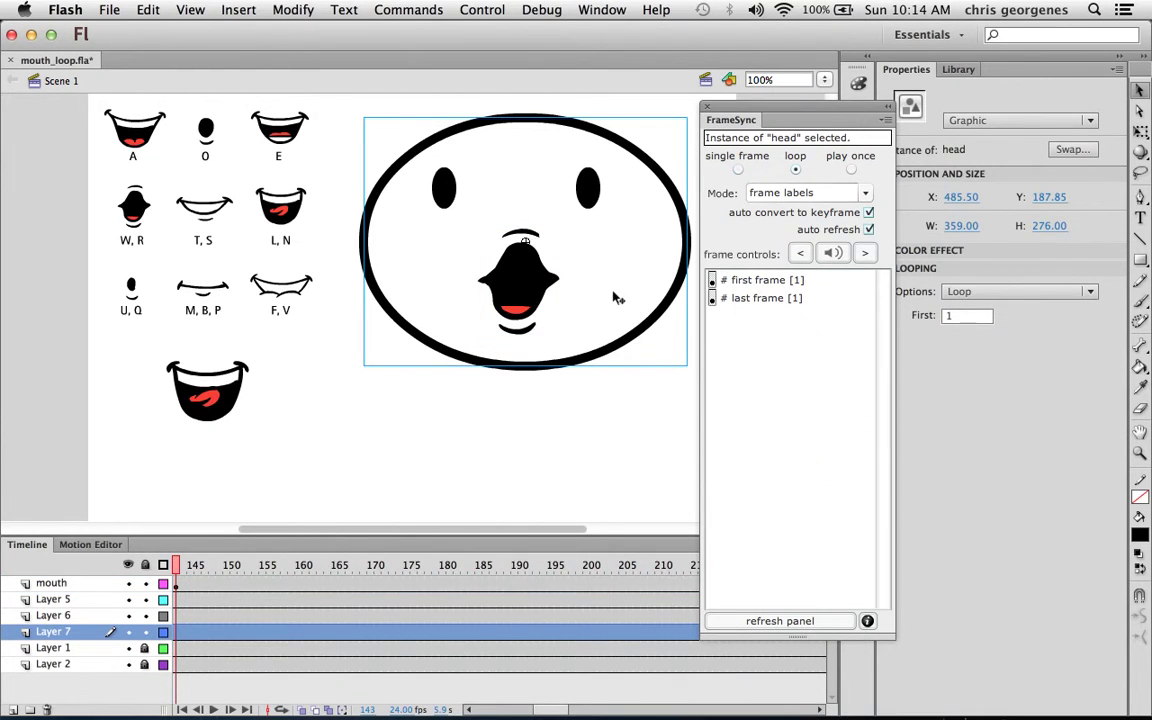
{"action": "left_click", "coordinate": [588, 190]}
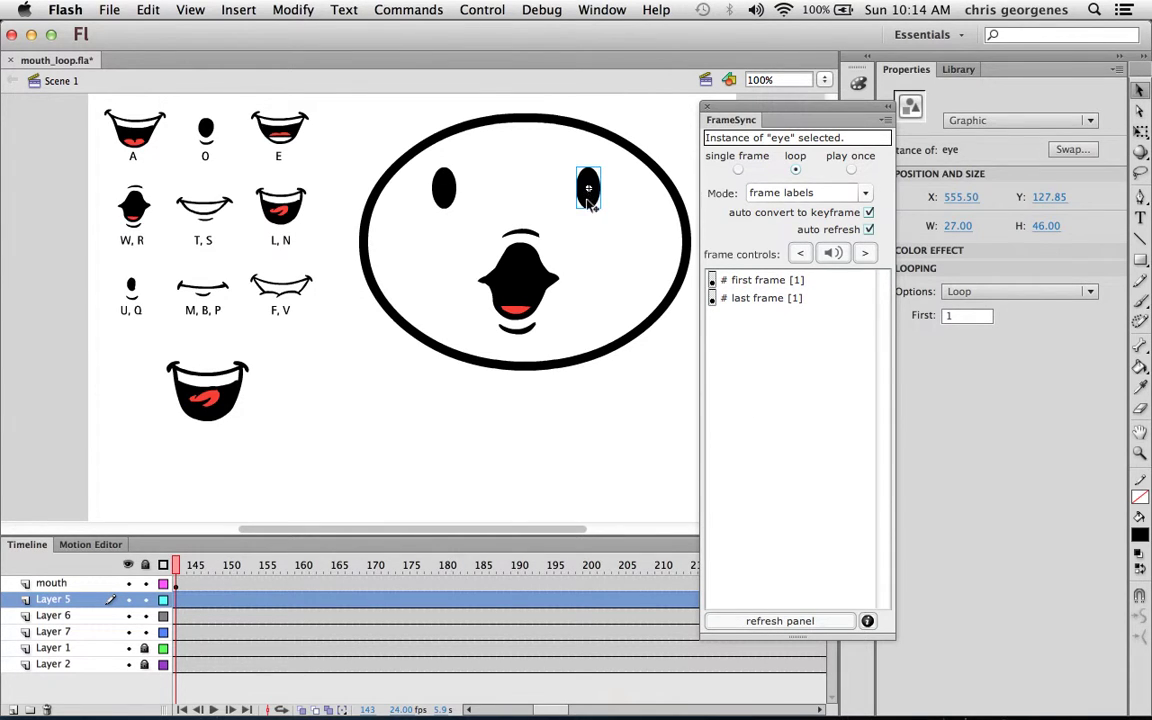
{"action": "left_click", "coordinate": [500, 270]}
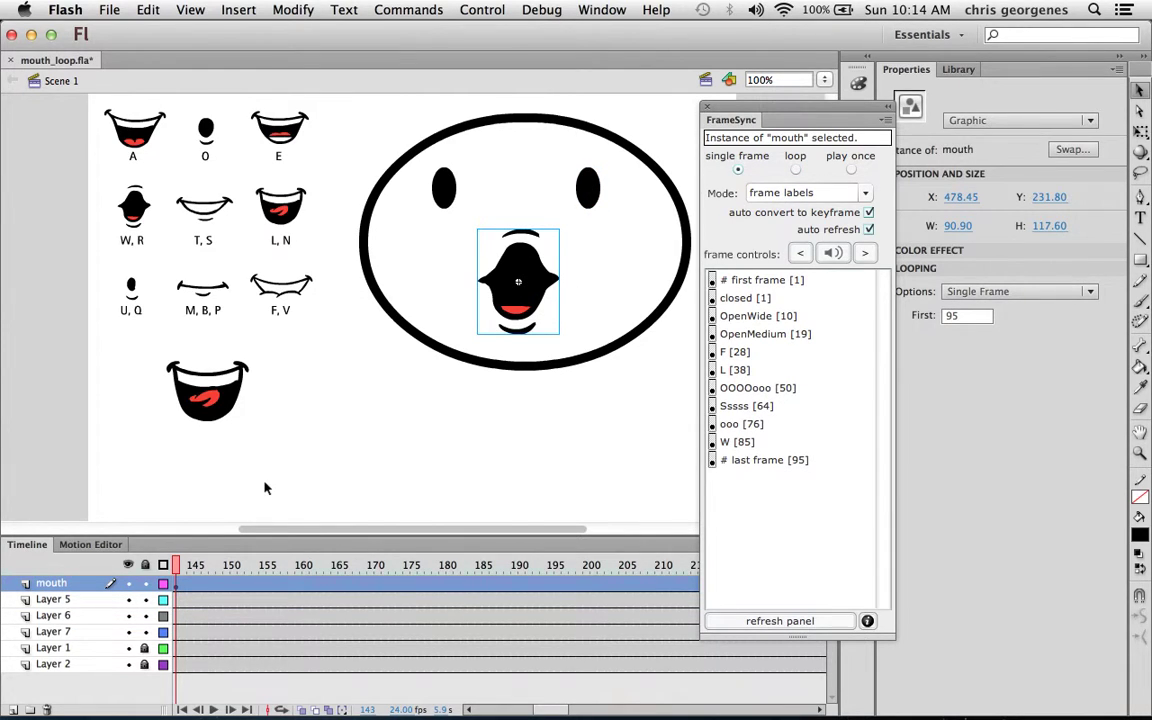
- Key the mouth to the F shape at frame 160
{"action": "scroll", "coordinate": [551, 712], "scroll_direction": "left", "scroll_amount": 5}
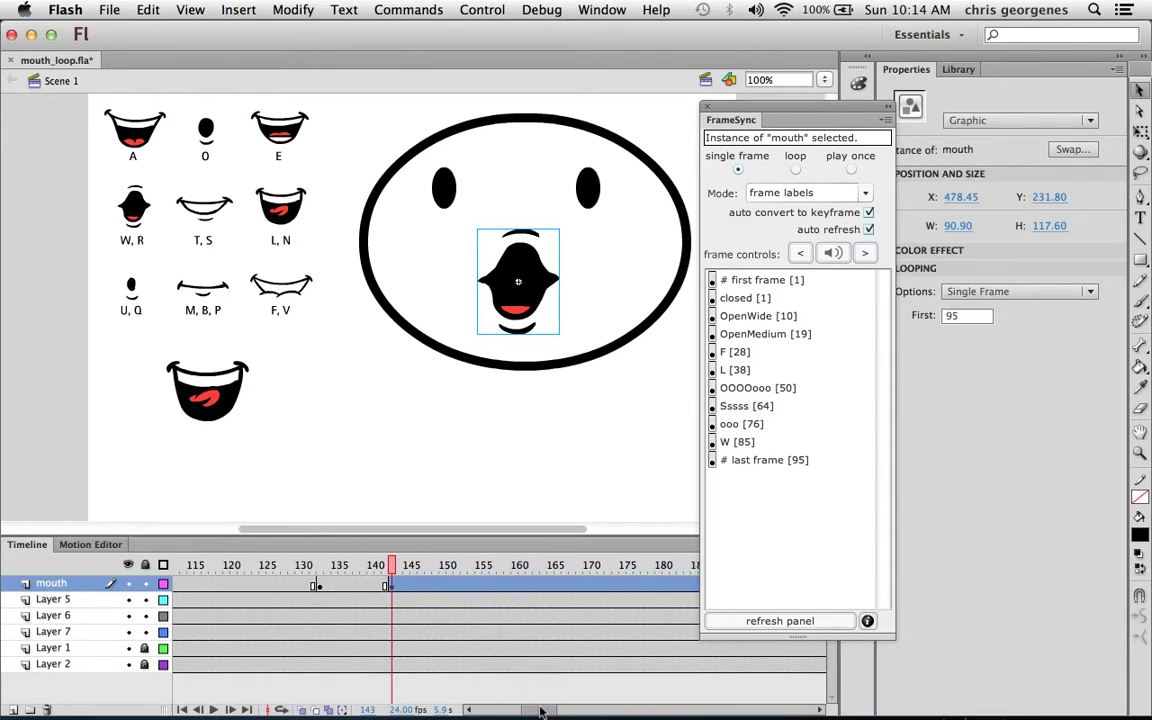
{"action": "scroll", "coordinate": [570, 680], "scroll_direction": "right", "scroll_amount": 2}
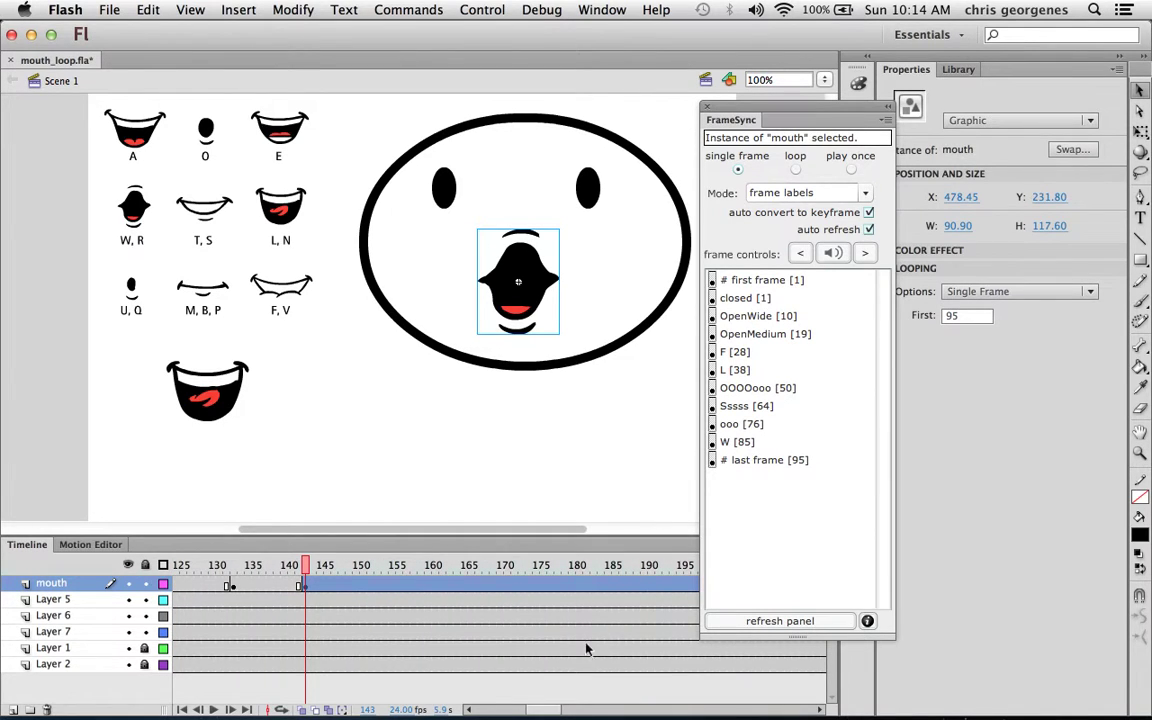
{"action": "left_click_drag", "start_coordinate": [305, 565], "coordinate": [429, 568]}
{"action": "left_click", "coordinate": [503, 256]}
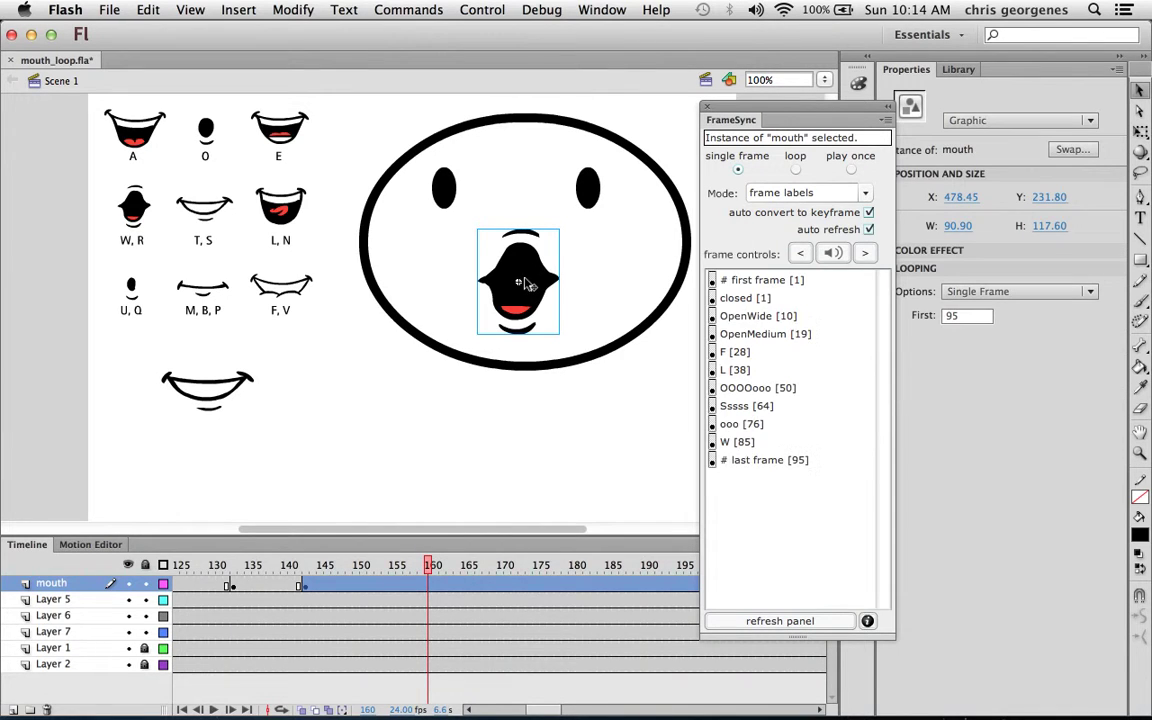
{"action": "left_click", "coordinate": [738, 353]}
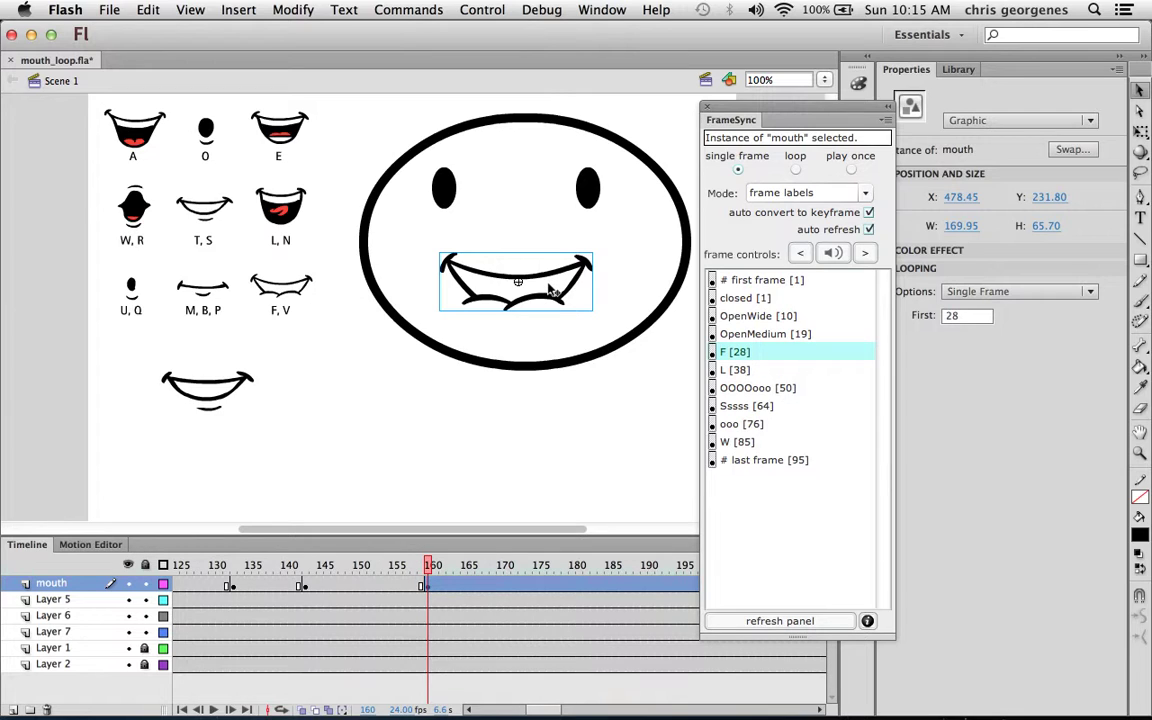
{"action": "left_click", "coordinate": [395, 501]}
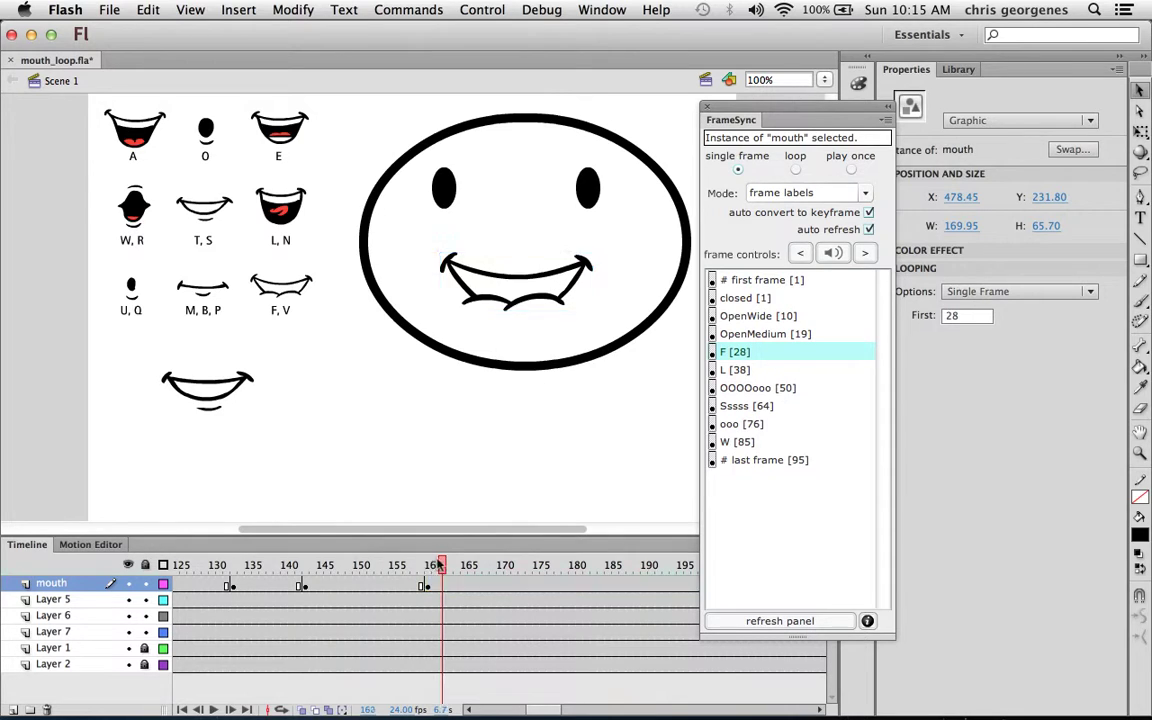
- Key the mouth to OpenWide at frame 164
{"action": "left_click", "coordinate": [478, 565]}
{"action": "left_click_drag", "start_coordinate": [476, 565], "coordinate": [457, 565]}
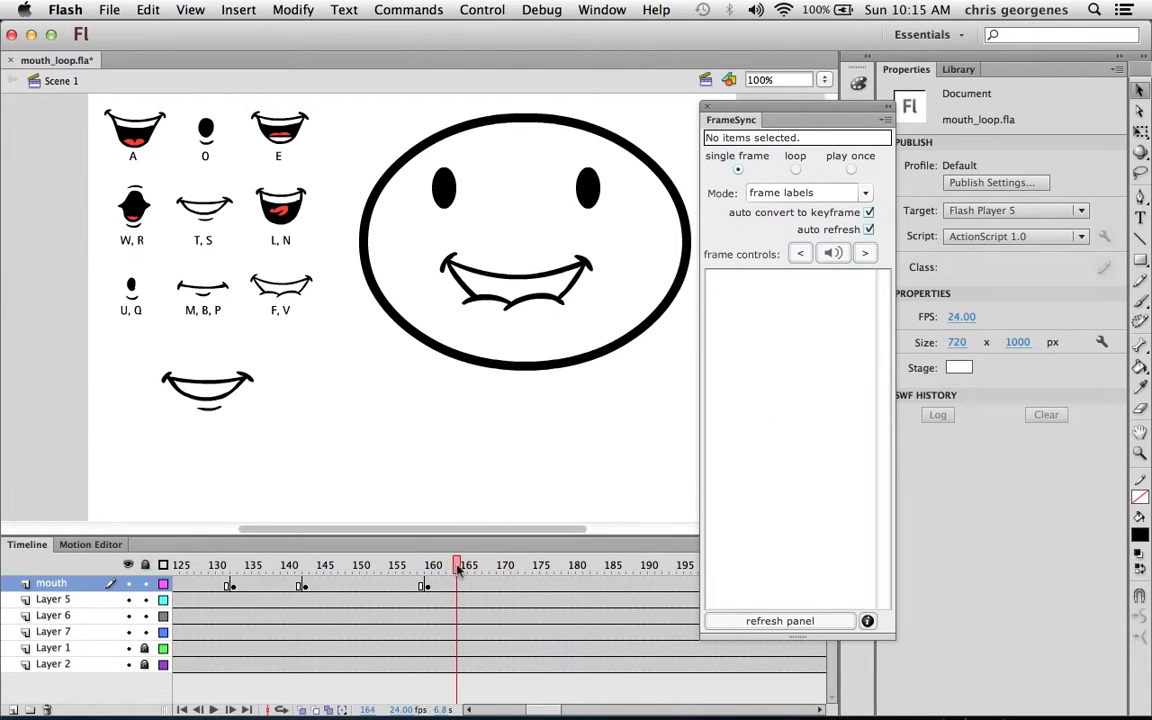
{"action": "left_click", "coordinate": [557, 295]}
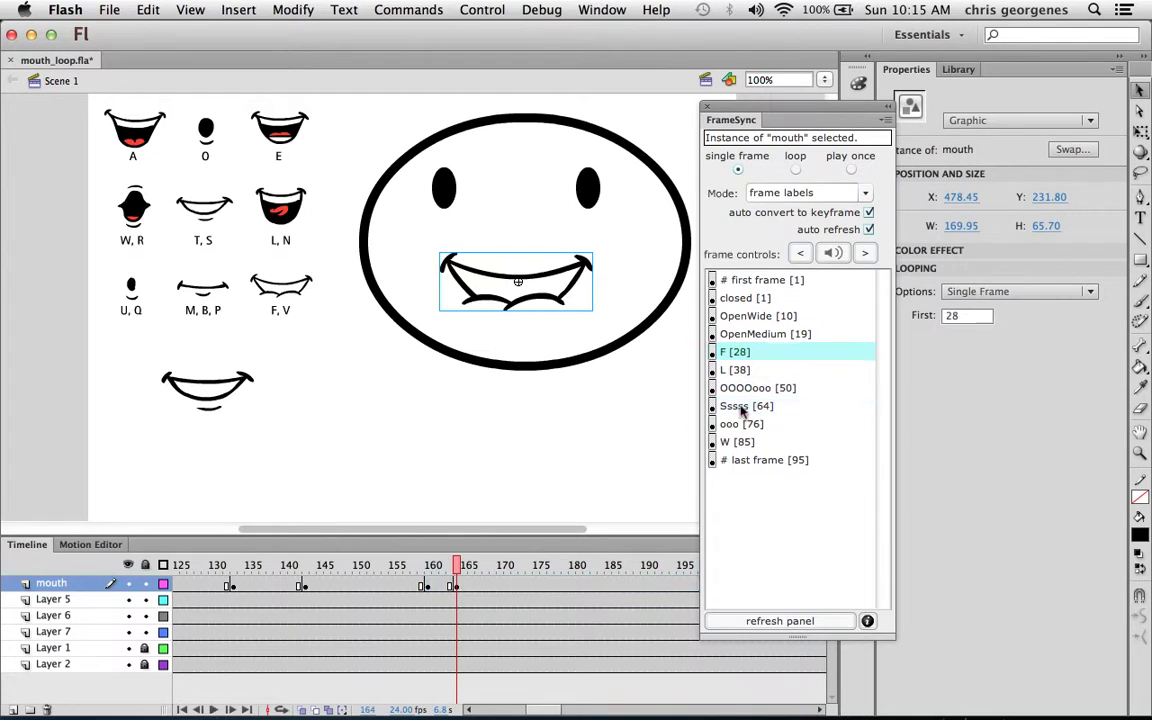
{"action": "left_click", "coordinate": [745, 334]}
{"action": "left_click", "coordinate": [745, 316]}
- Key the mouth to the closed shape at frame 170
{"action": "left_click_drag", "start_coordinate": [455, 566], "coordinate": [500, 566]}
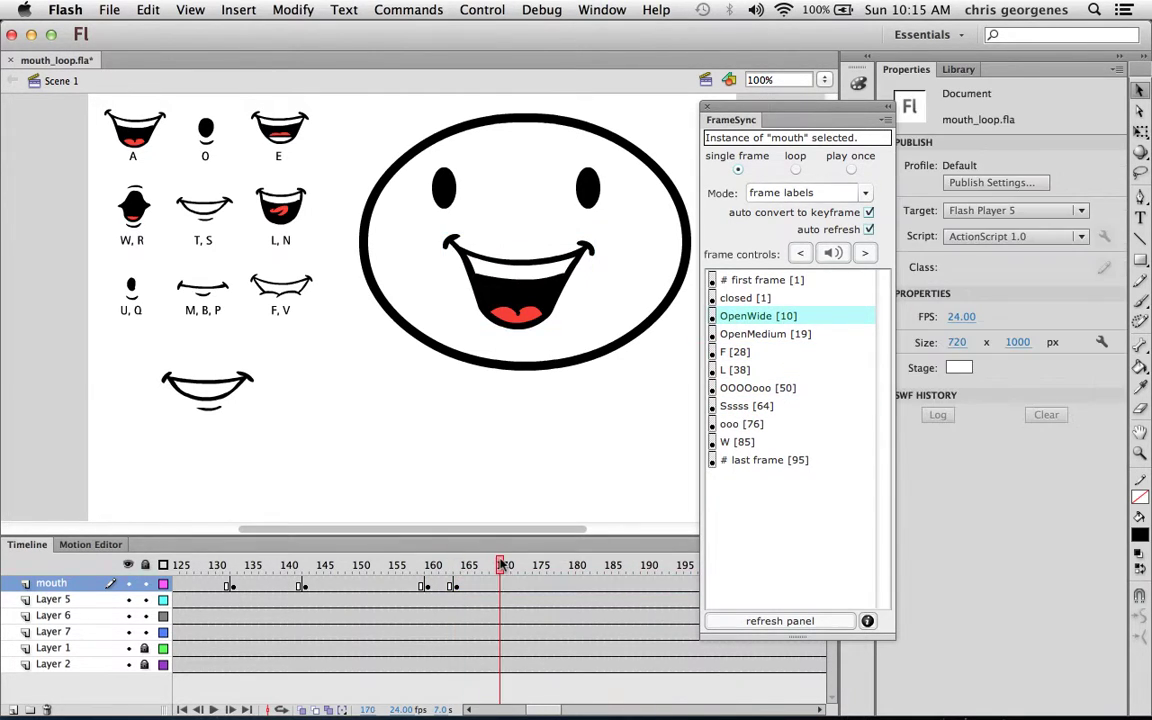
{"action": "left_click", "coordinate": [735, 460]}
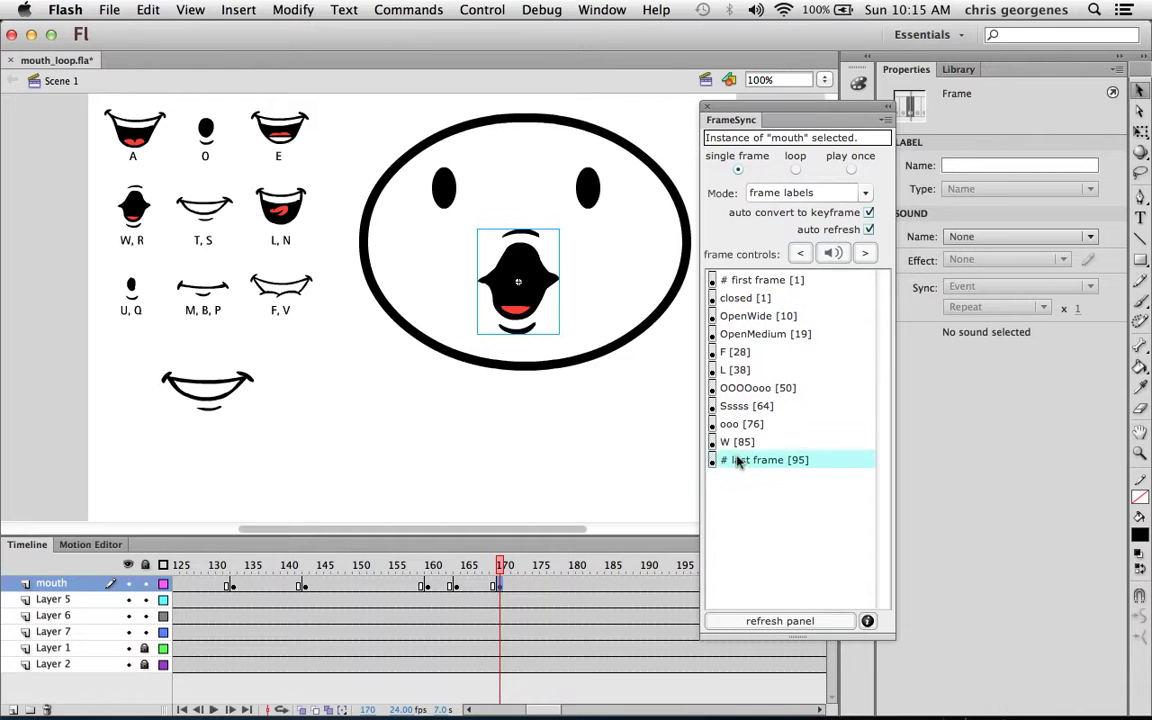
{"action": "left_click", "coordinate": [740, 295]}
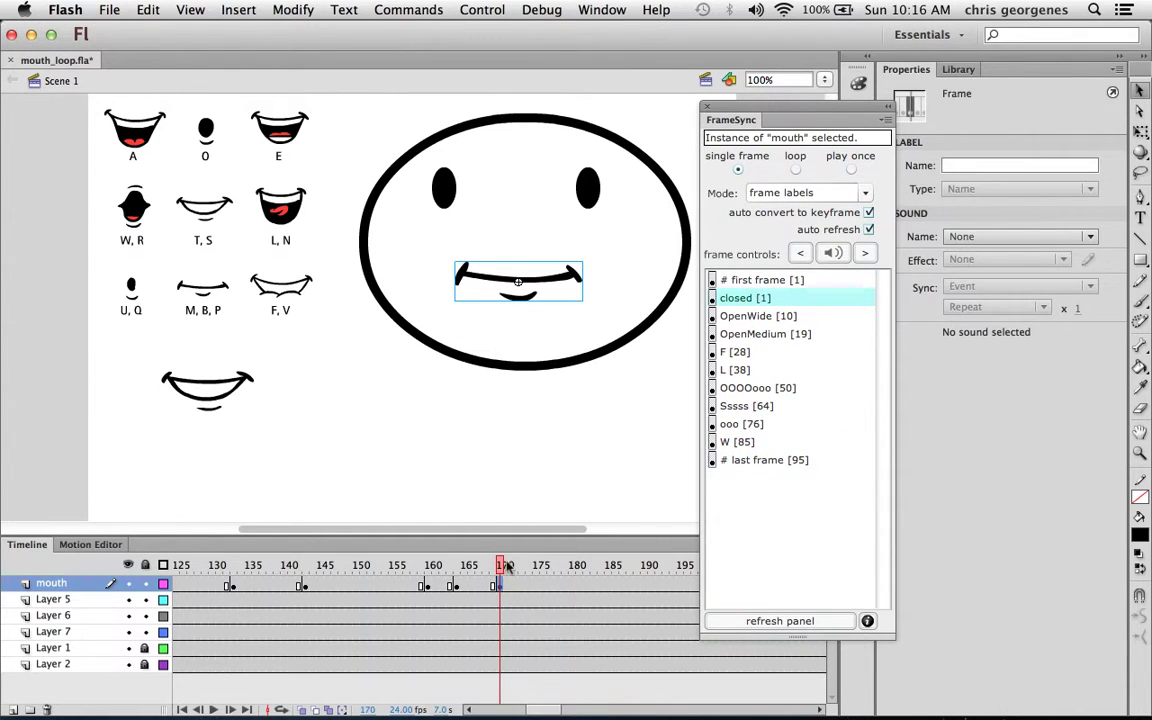
- Key the mouth to OpenWide at frame 176, then select the mouth at frame 181
{"action": "left_click", "coordinate": [541, 565]}
{"action": "left_click", "coordinate": [518, 276]}
{"action": "left_click", "coordinate": [758, 316]}
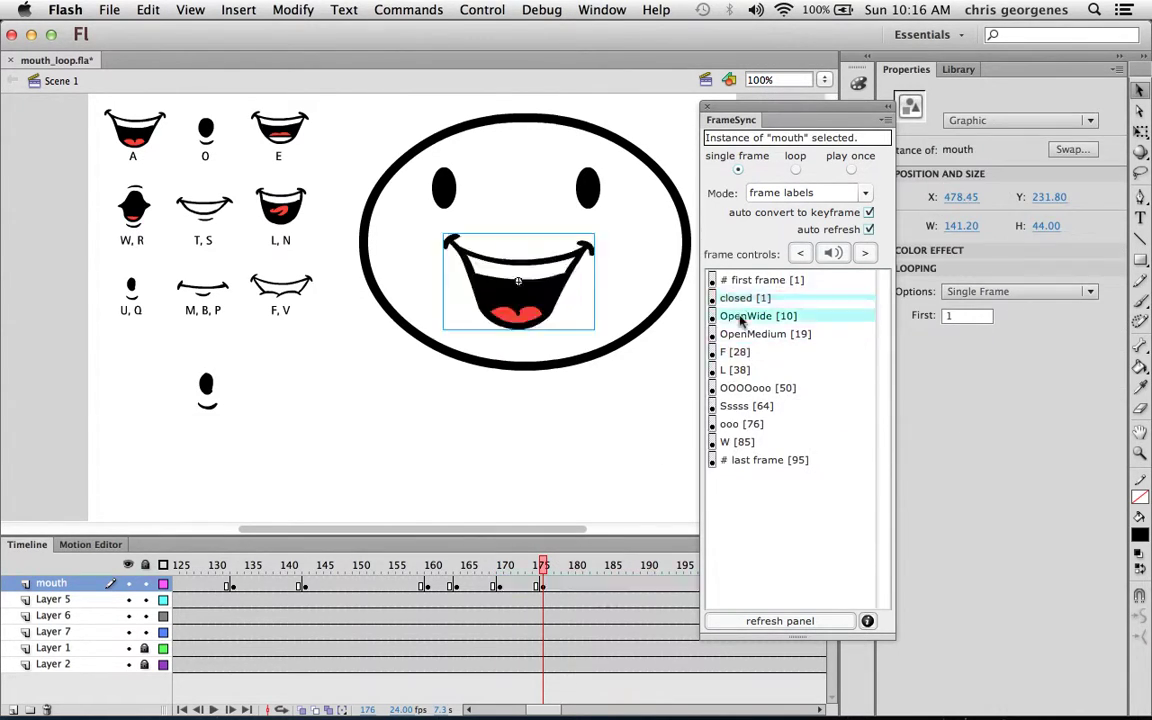
{"action": "left_click", "coordinate": [516, 505]}
{"action": "left_click", "coordinate": [577, 588]}
{"action": "left_click", "coordinate": [578, 588]}
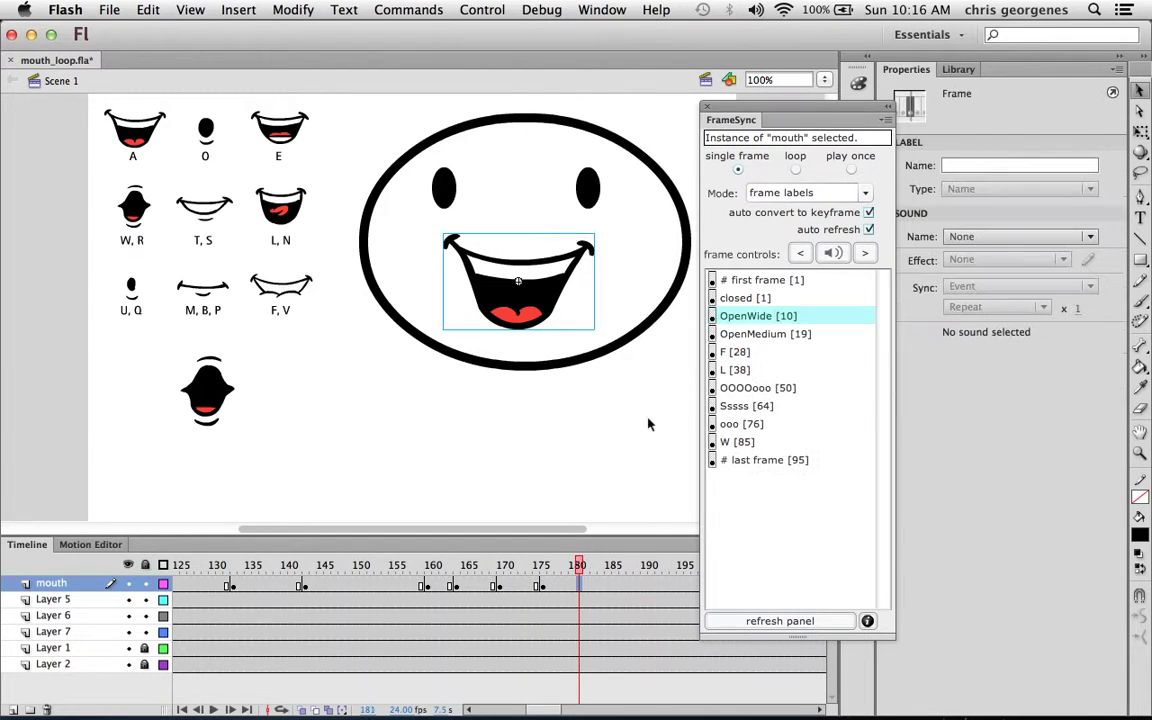